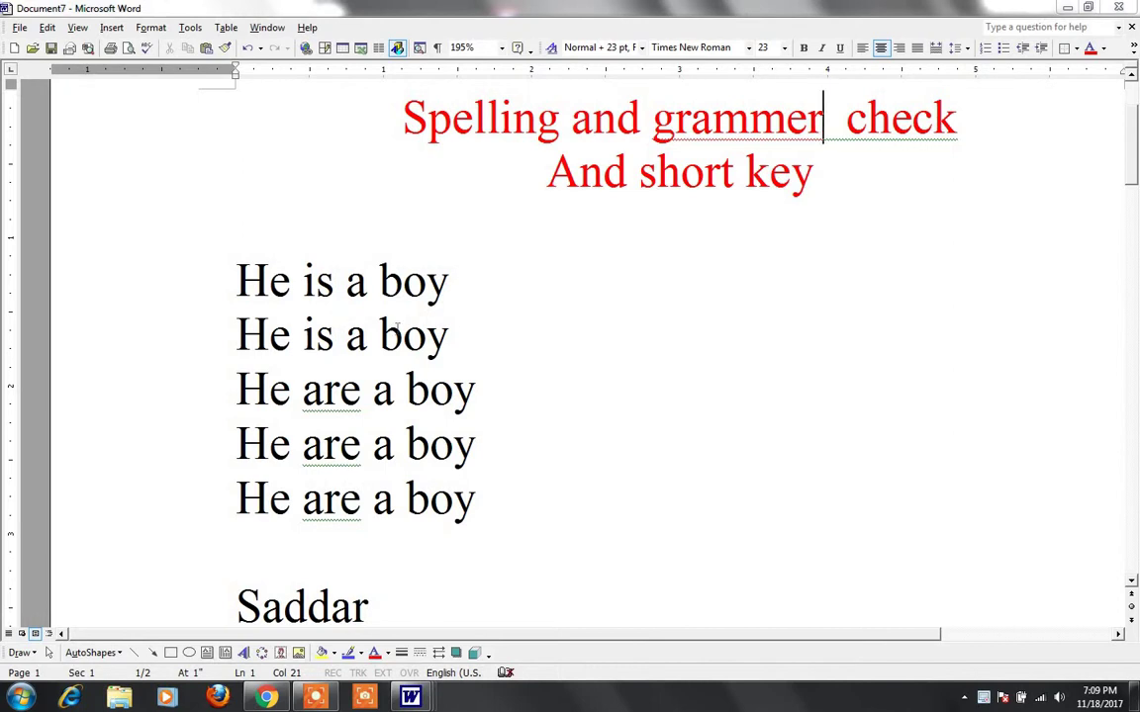
- Insert a blank line above the first 'He are a boy' sentence
scroll(502, 294, "down", 2, "ctrl")
scroll(465, 337, "down", 3)
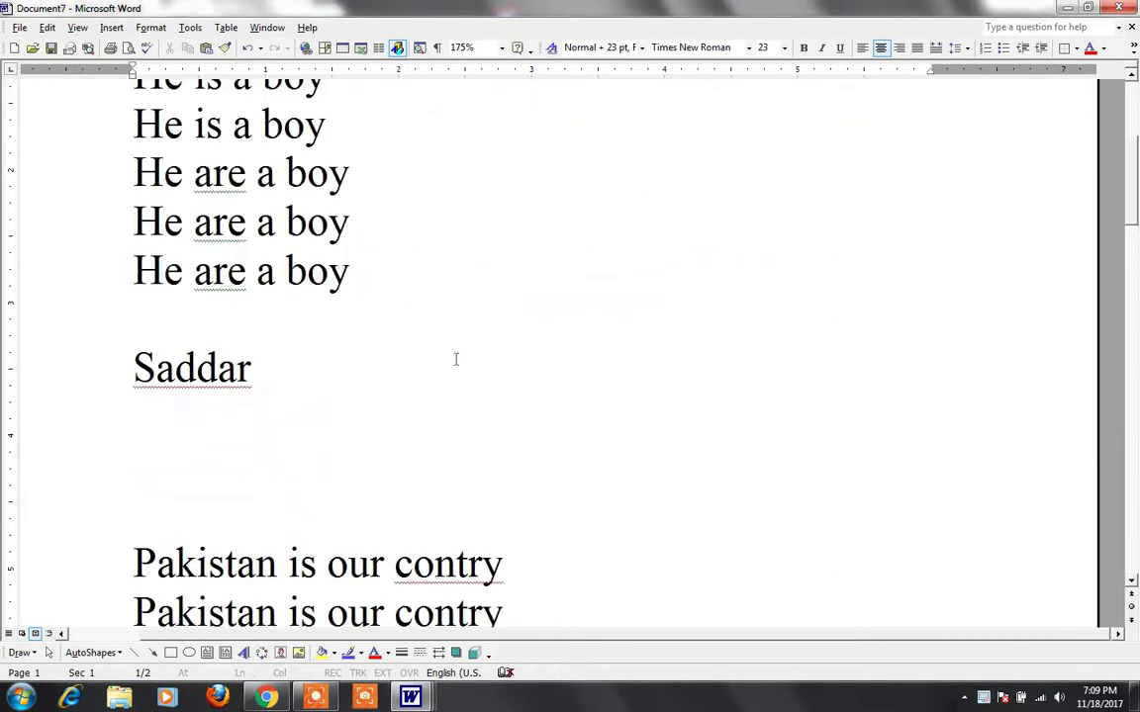
scroll(455, 358, "down", 1)
scroll(231, 202, "up", 2)
left_click_drag(206, 208, 251, 307)
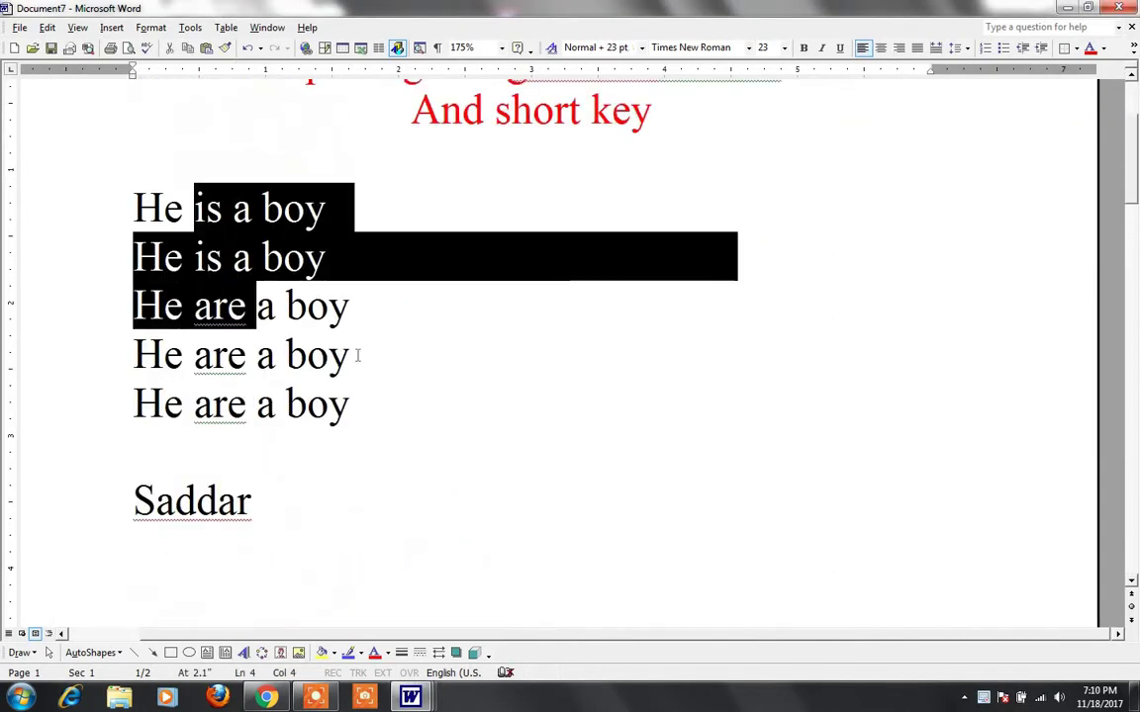
left_click(350, 306)
key("Home")
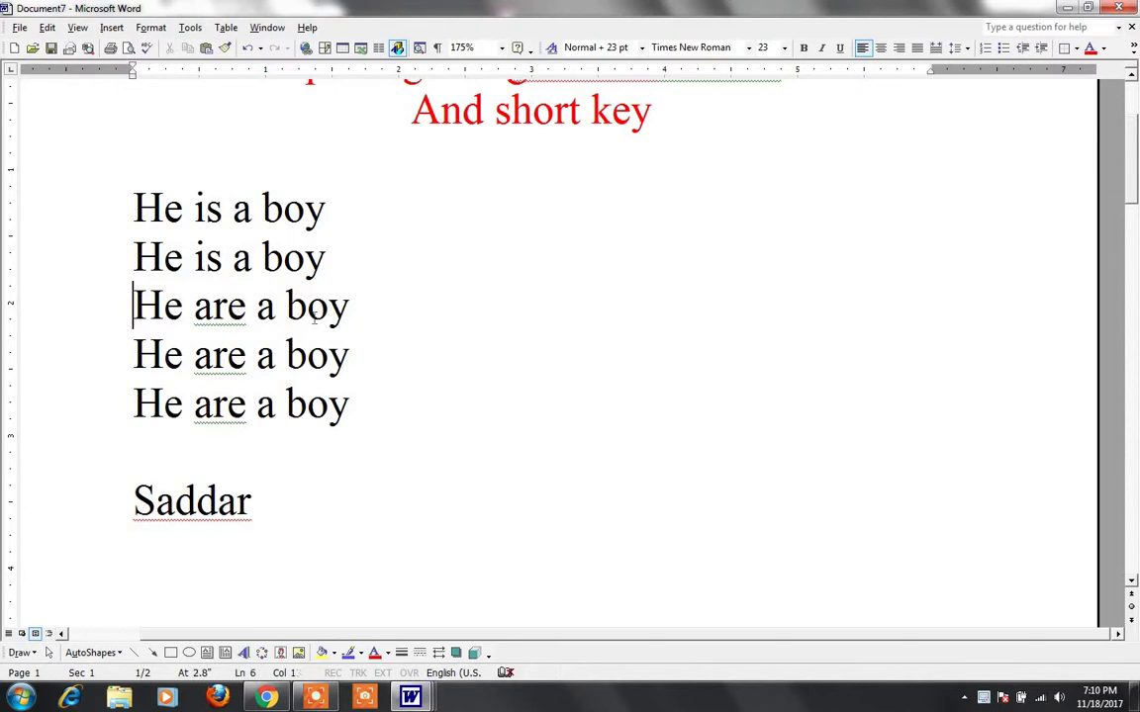
key("Return")
- Look over the Saddar and 'contry' lines, then return to the top of the document
scroll(217, 406, "down", 3)
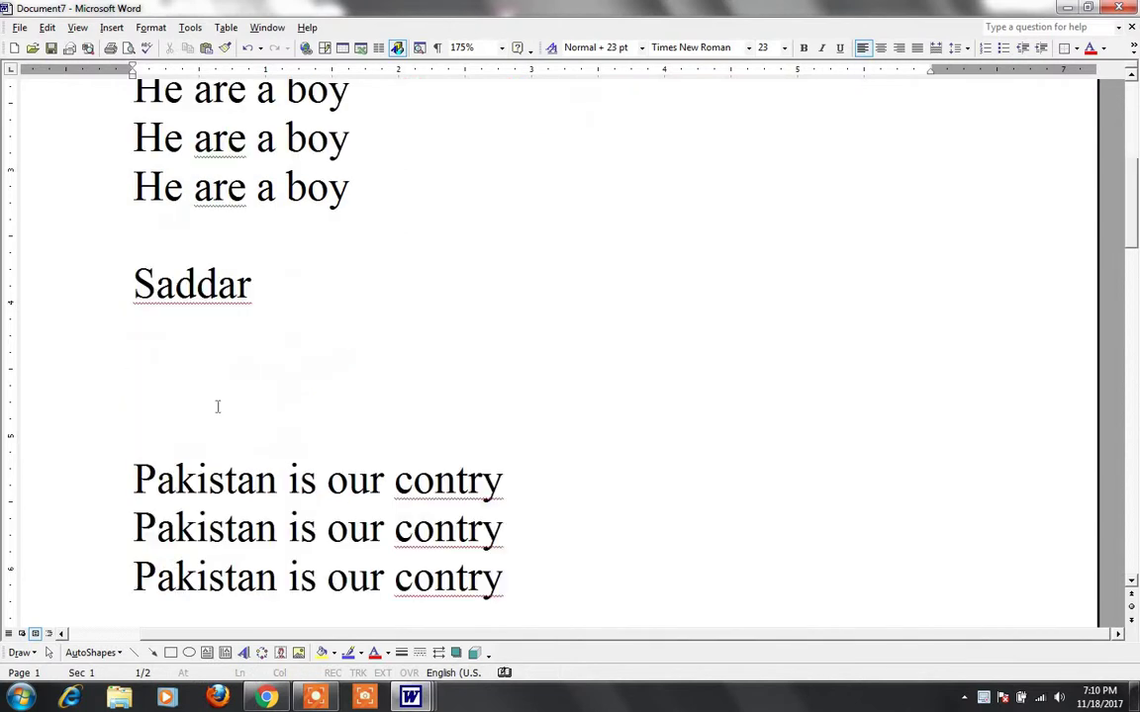
left_click(155, 284)
scroll(251, 297, "down", 1)
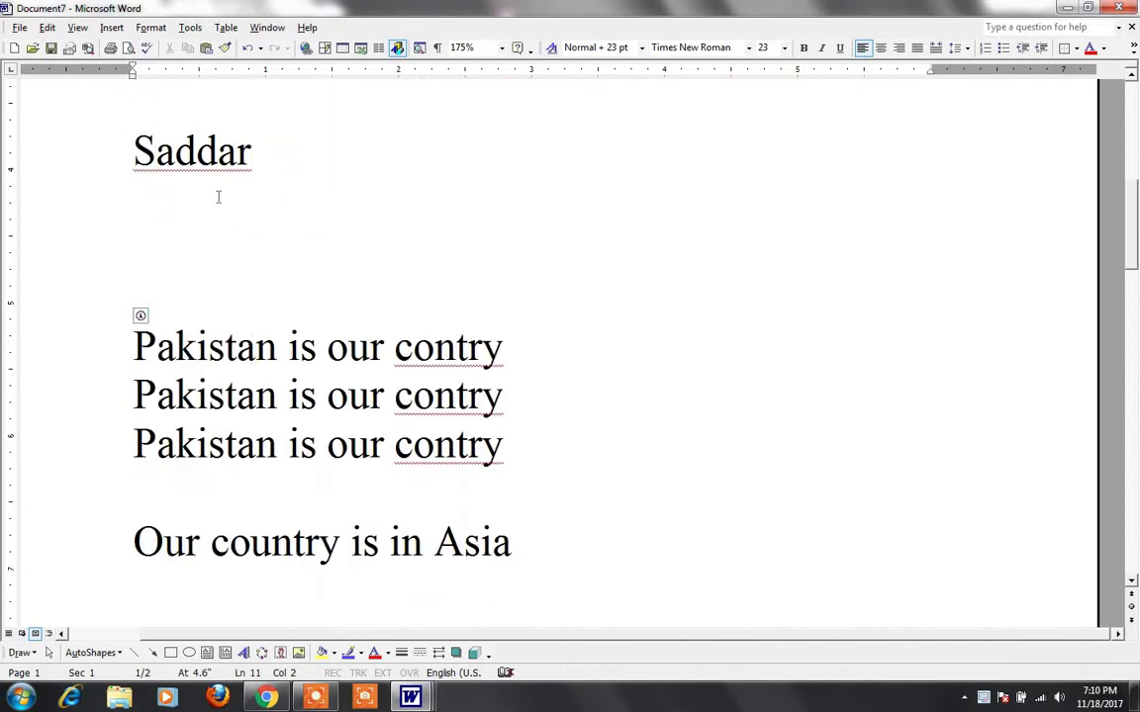
left_click(445, 356)
scroll(483, 333, "up", 2)
key("Left")
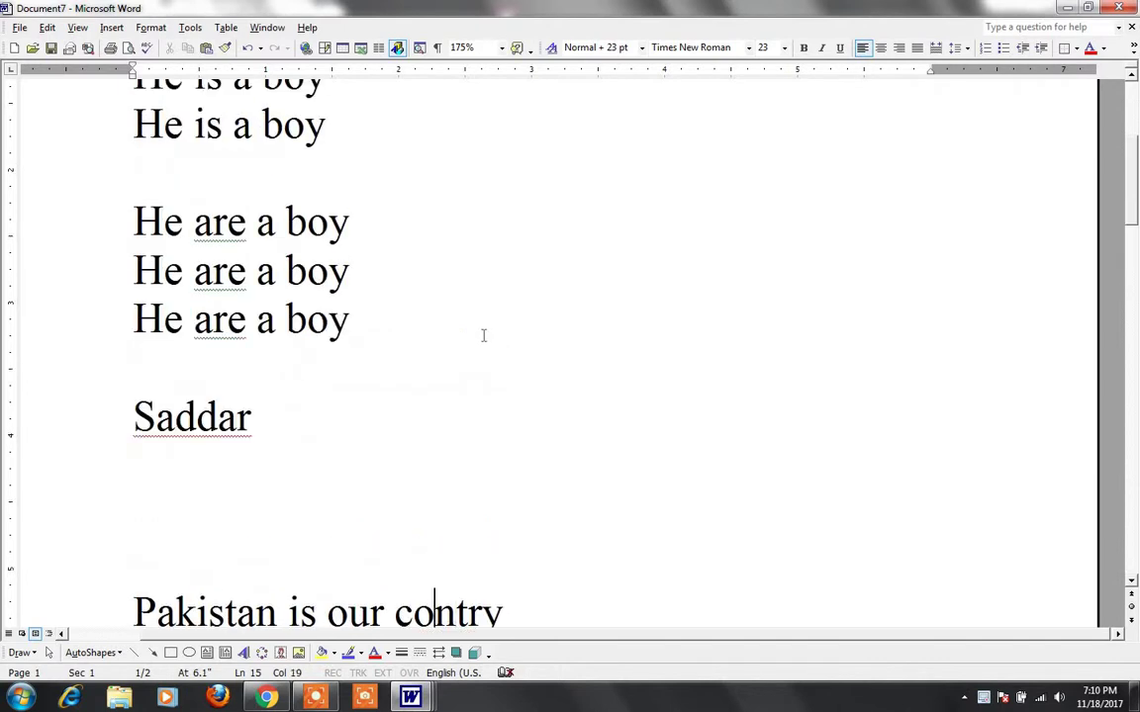
key("ctrl+Home")
scroll(297, 160, "down", 3)
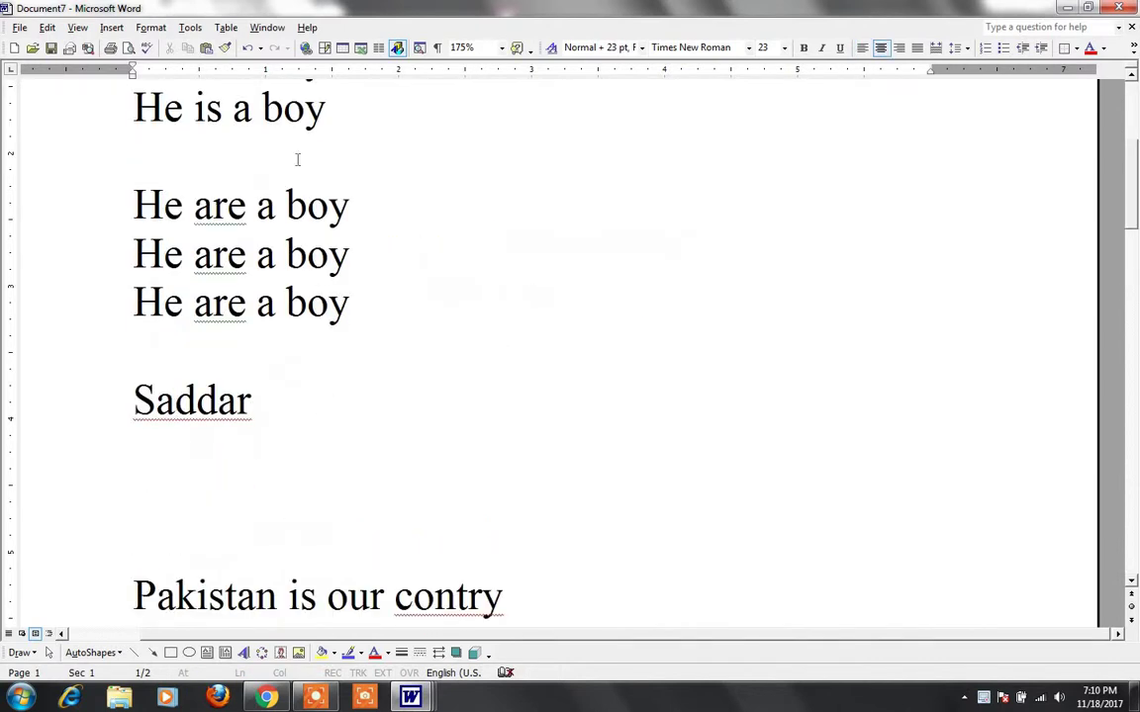
scroll(265, 246, "up", 3)
- Add a full stop after the first 'He is a boy'
triple_click(255, 297)
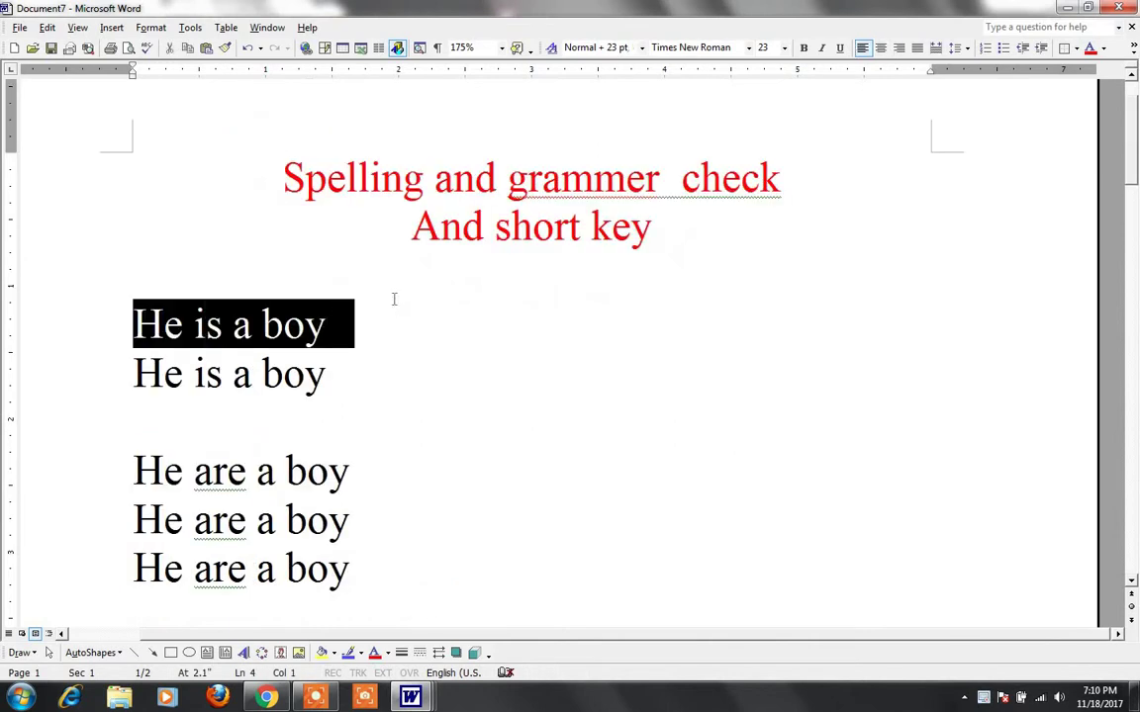
scroll(395, 298, "down", 2)
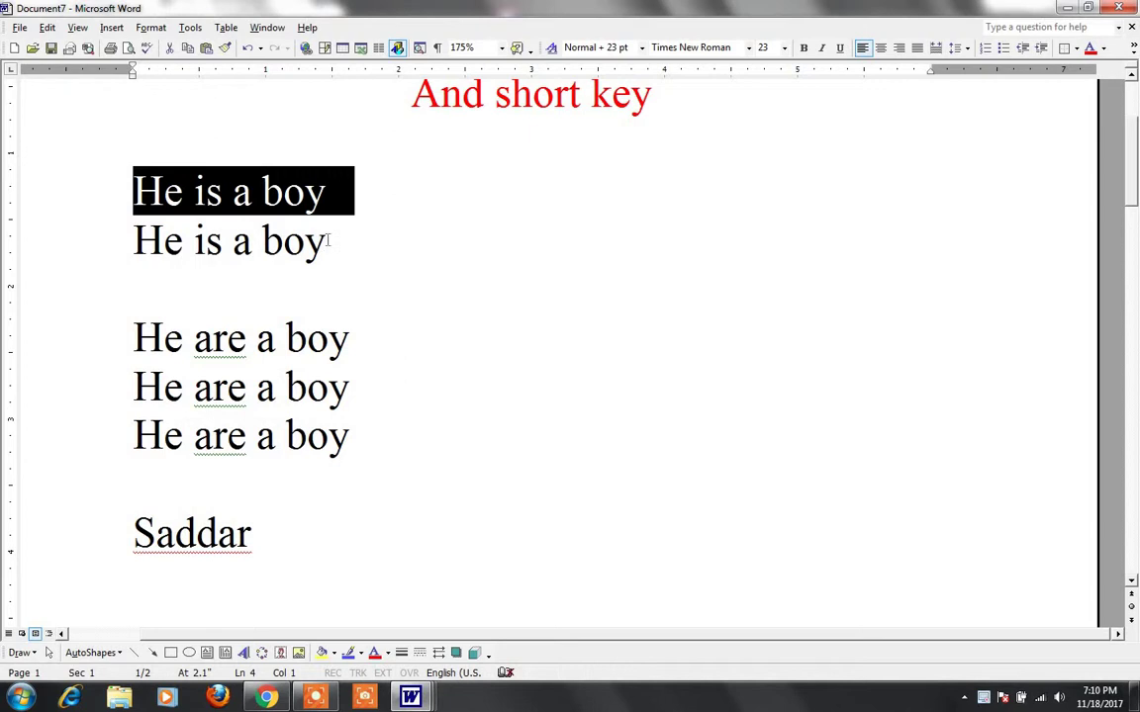
left_click(339, 195)
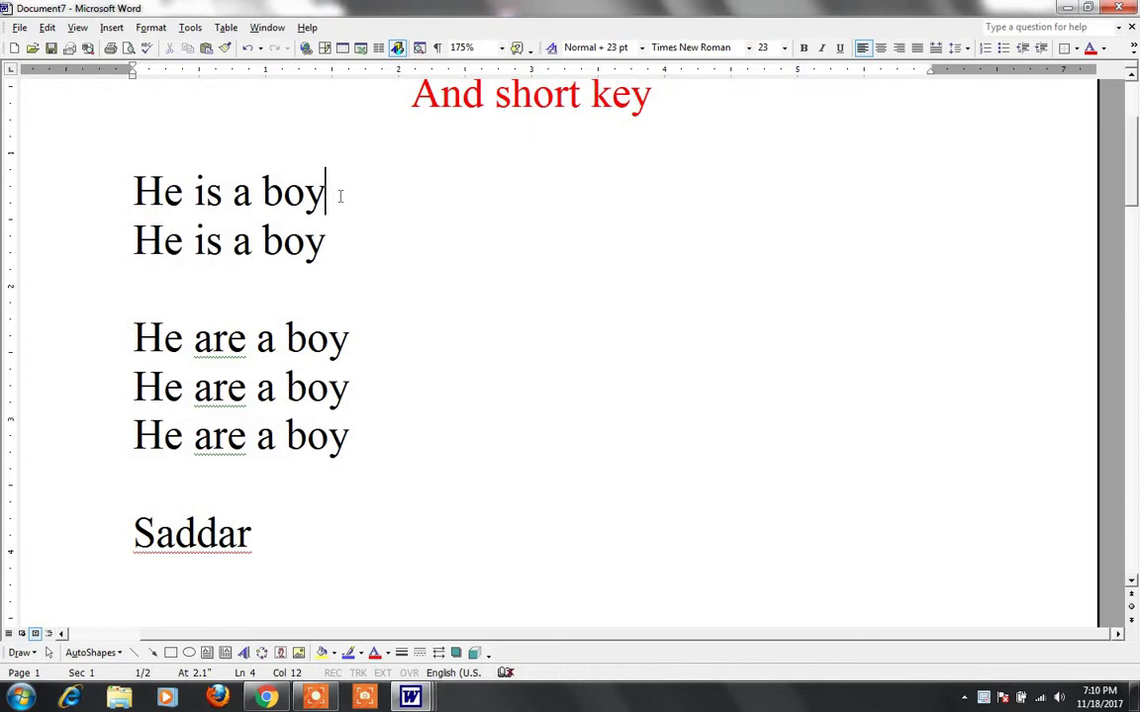
type(".")
- Select the word 'are' in the first 'He are a boy' sentence
left_click_drag(194, 338, 246, 340)
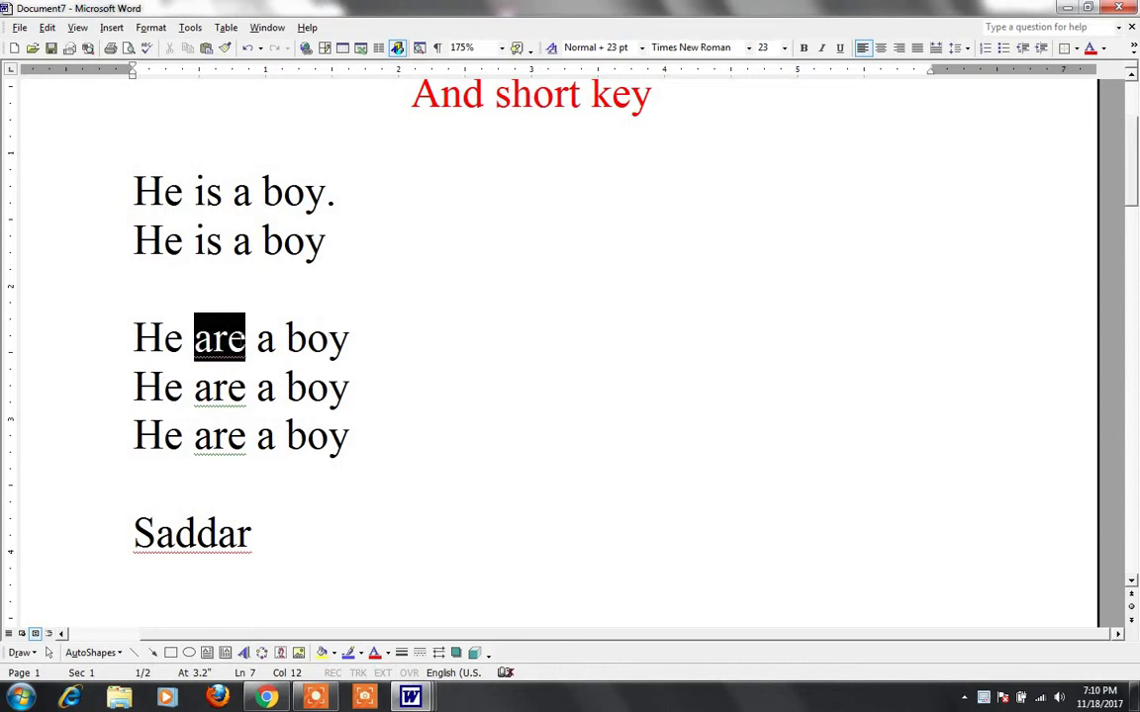
left_click(407, 428)
key("Up")
key("Up")
key("ctrl+Left")
key("ctrl+Left")
key("ctrl+Left")
key("ctrl+shift+Right")
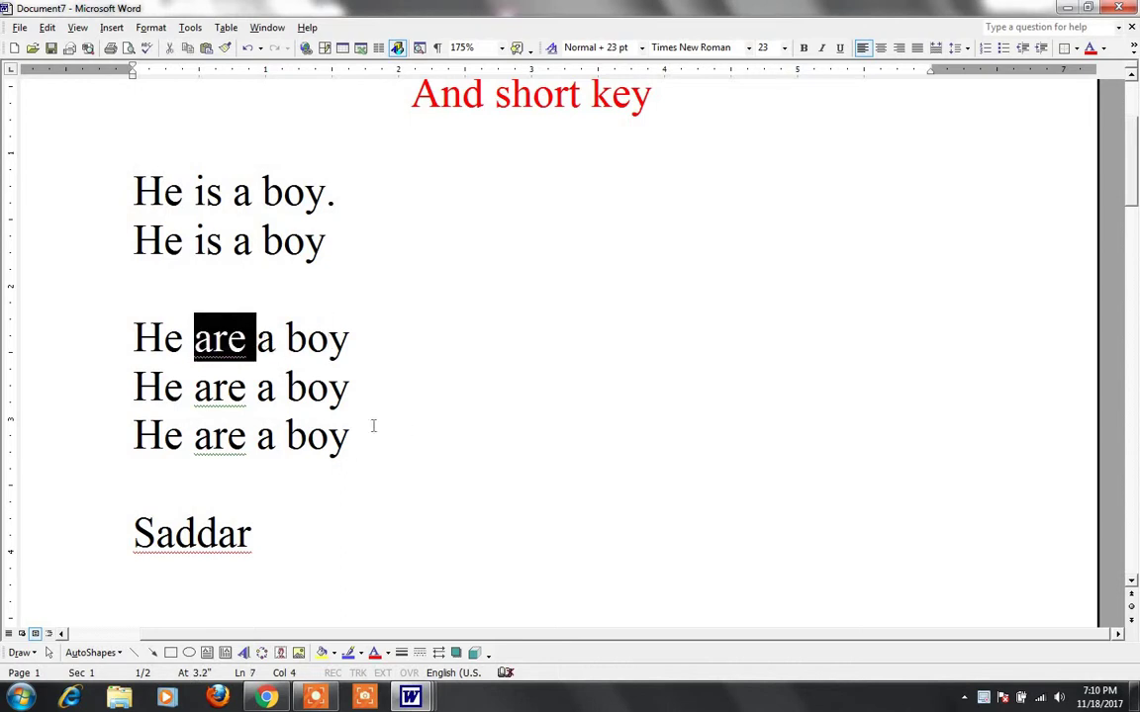
scroll(382, 407, "down", 3)
scroll(308, 280, "down", 2)
scroll(308, 280, "up", 1)
- Clear the 'are' selection and select the word Saddar
scroll(280, 282, "up", 3)
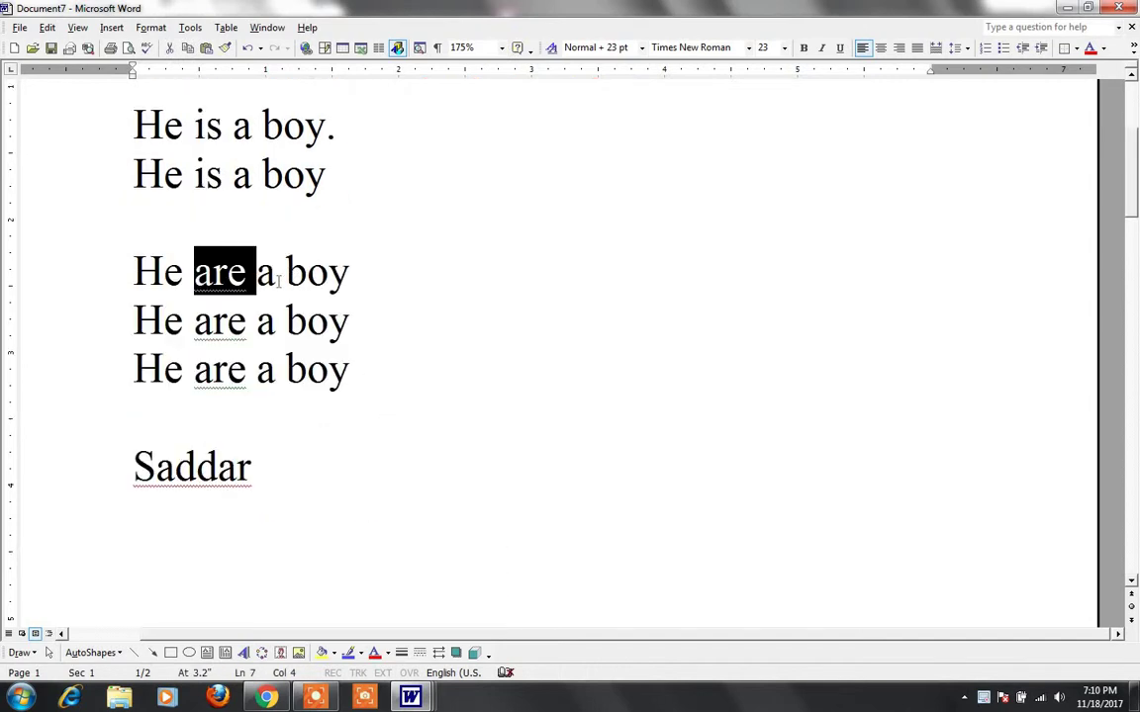
left_click(280, 282)
left_click_drag(156, 465, 254, 465)
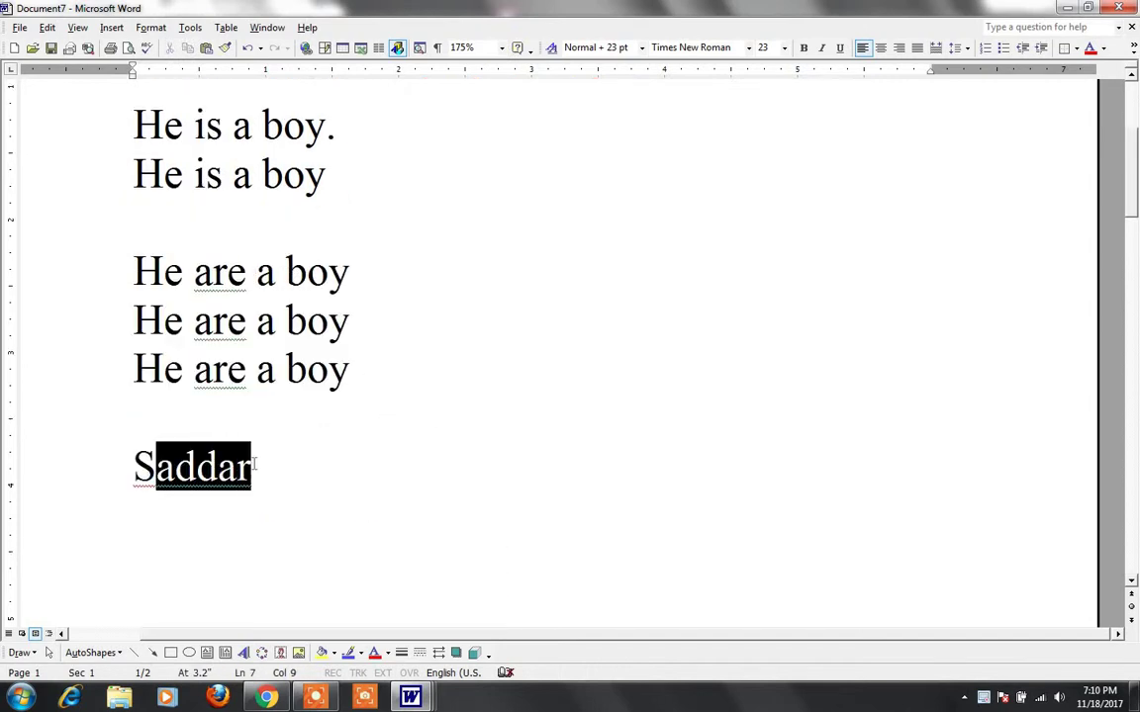
scroll(285, 480, "down", 2)
scroll(434, 534, "down", 2)
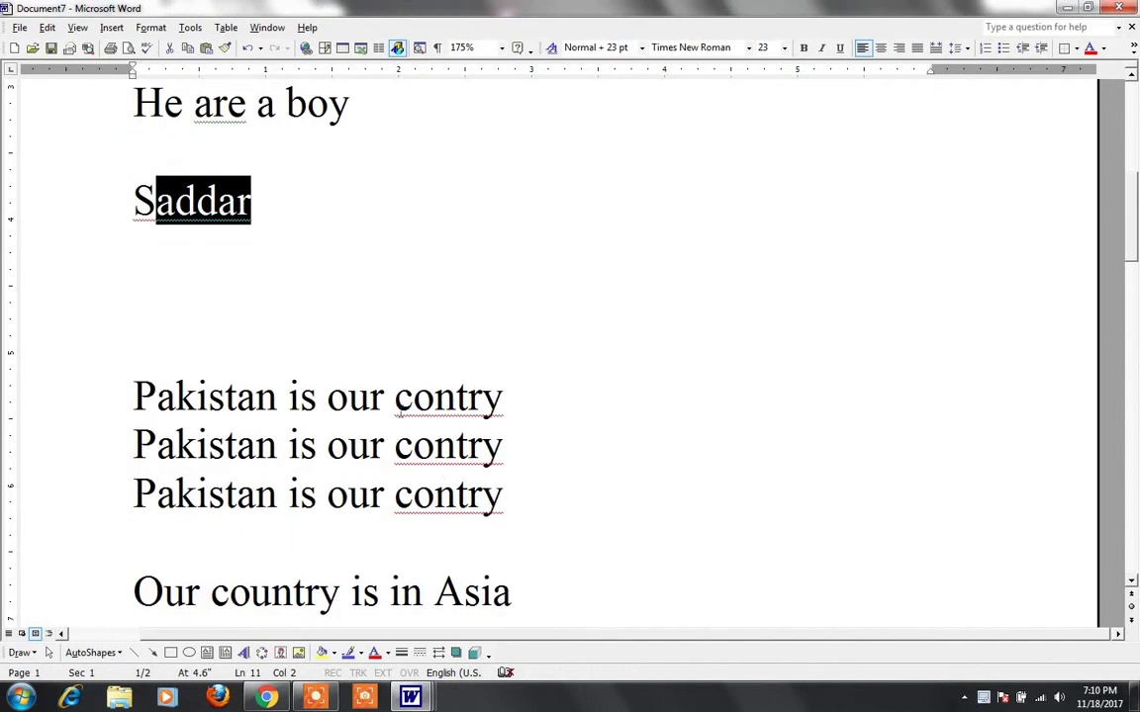
left_click_drag(396, 400, 529, 389)
scroll(523, 373, "up", 2)
scroll(524, 373, "up", 1)
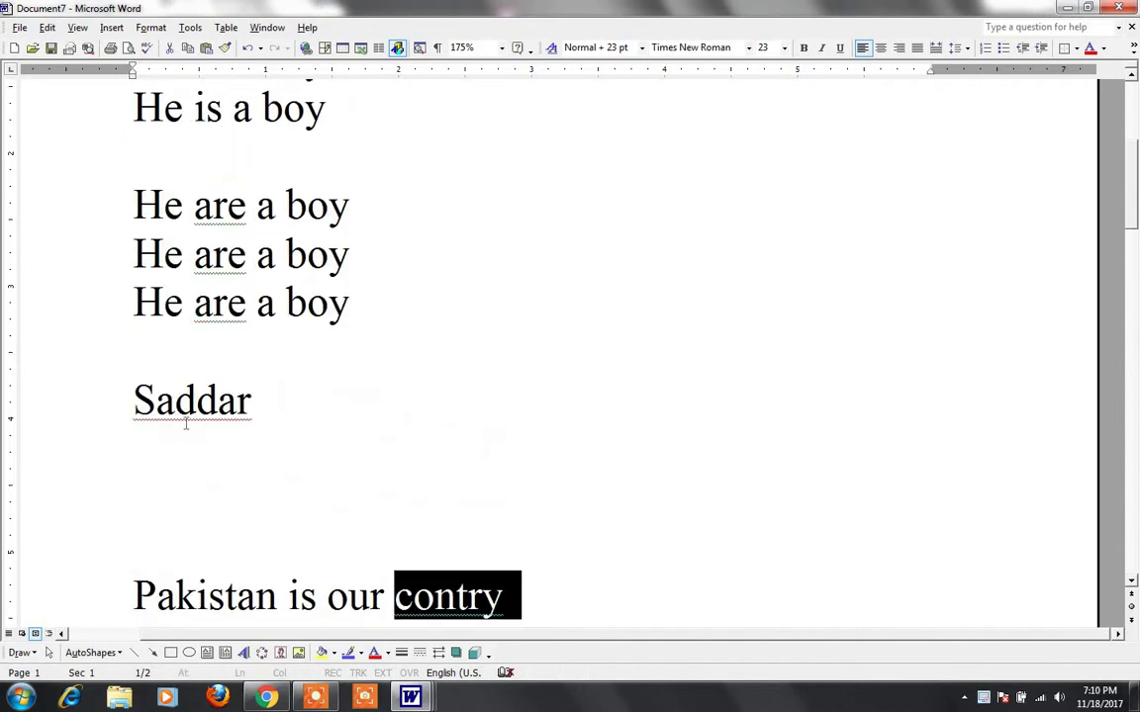
left_click(135, 400)
left_click(263, 401, "shift")
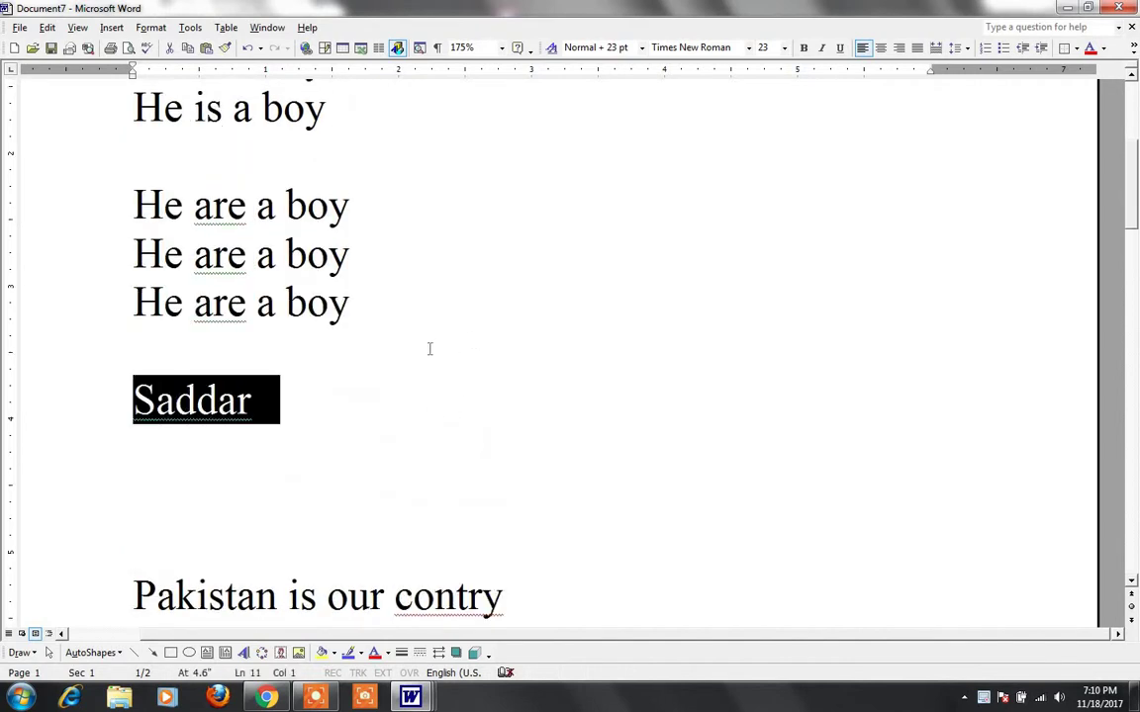
- Select the Saddar line and the empty line below it, then clear the selection
key("Down")
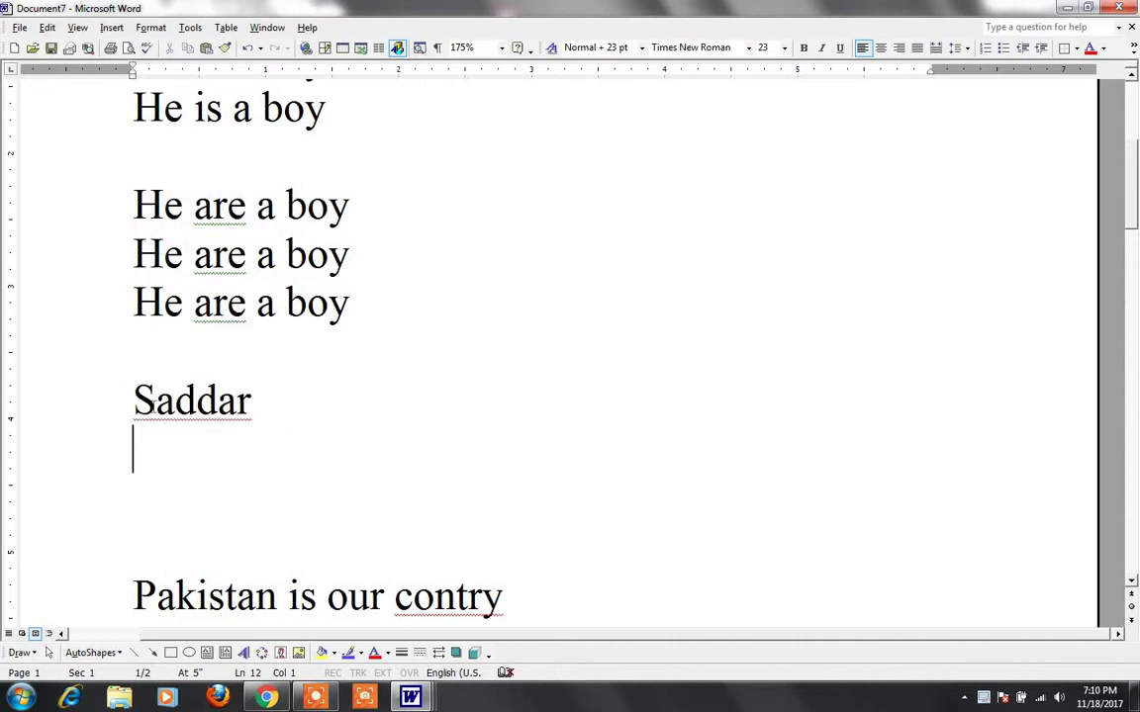
left_click_drag(134, 401, 305, 414)
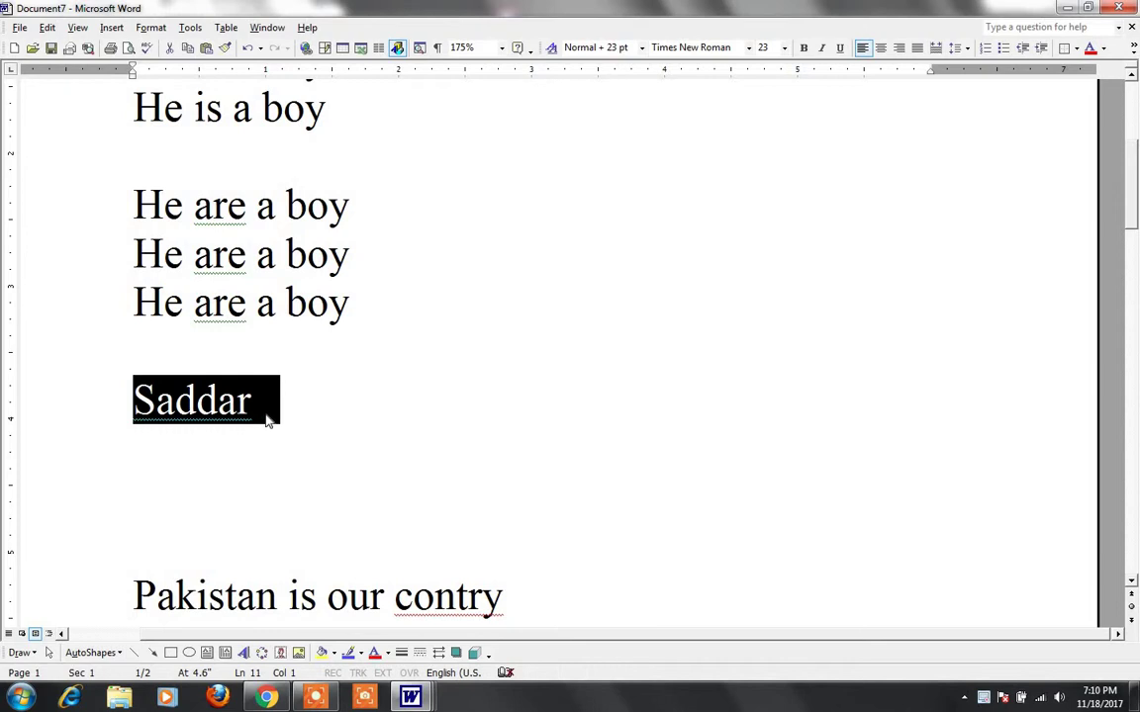
left_click(331, 427)
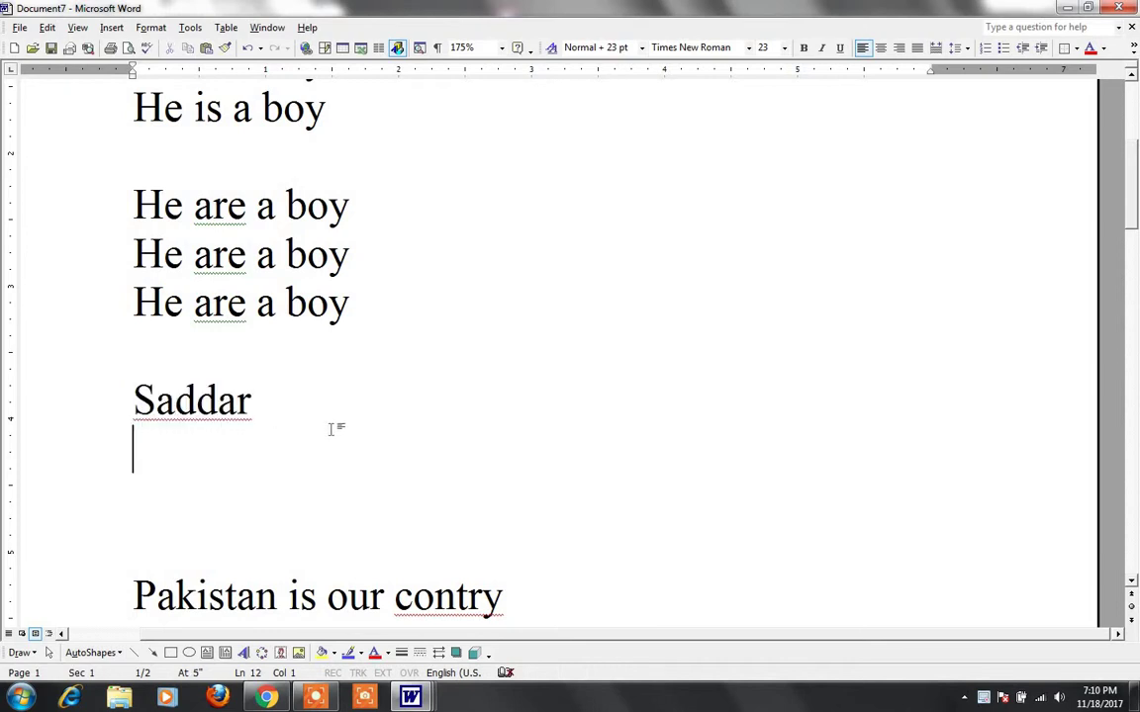
left_click(217, 401)
left_click_drag(153, 401, 299, 396)
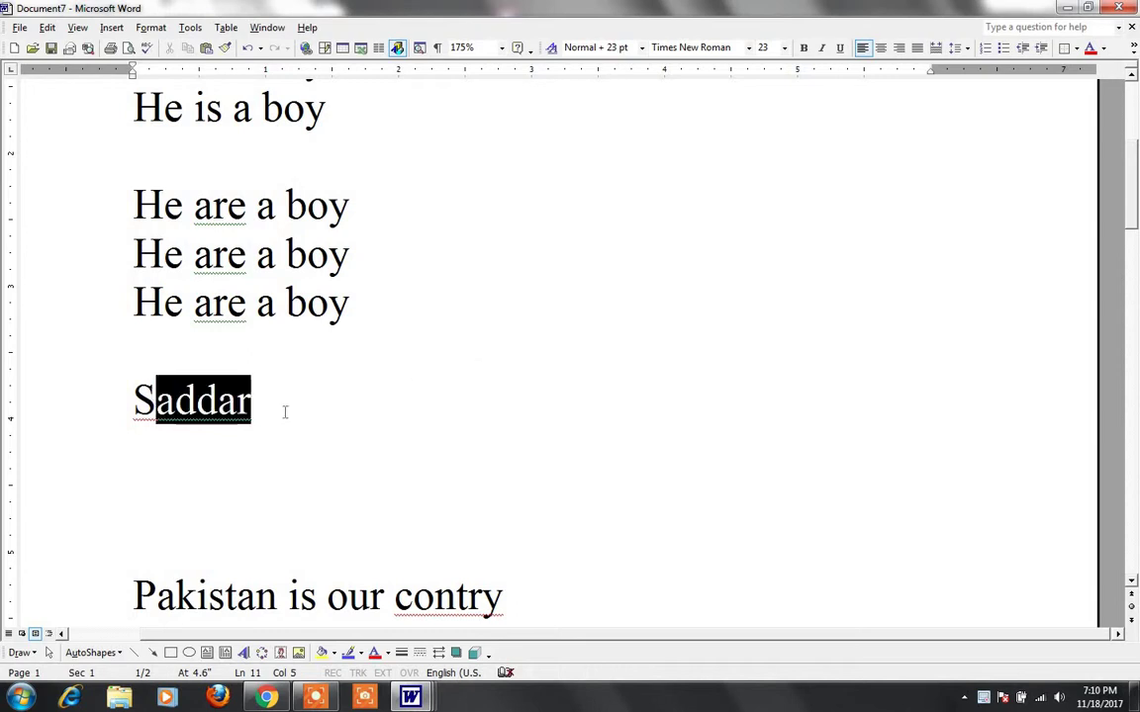
left_click(295, 393)
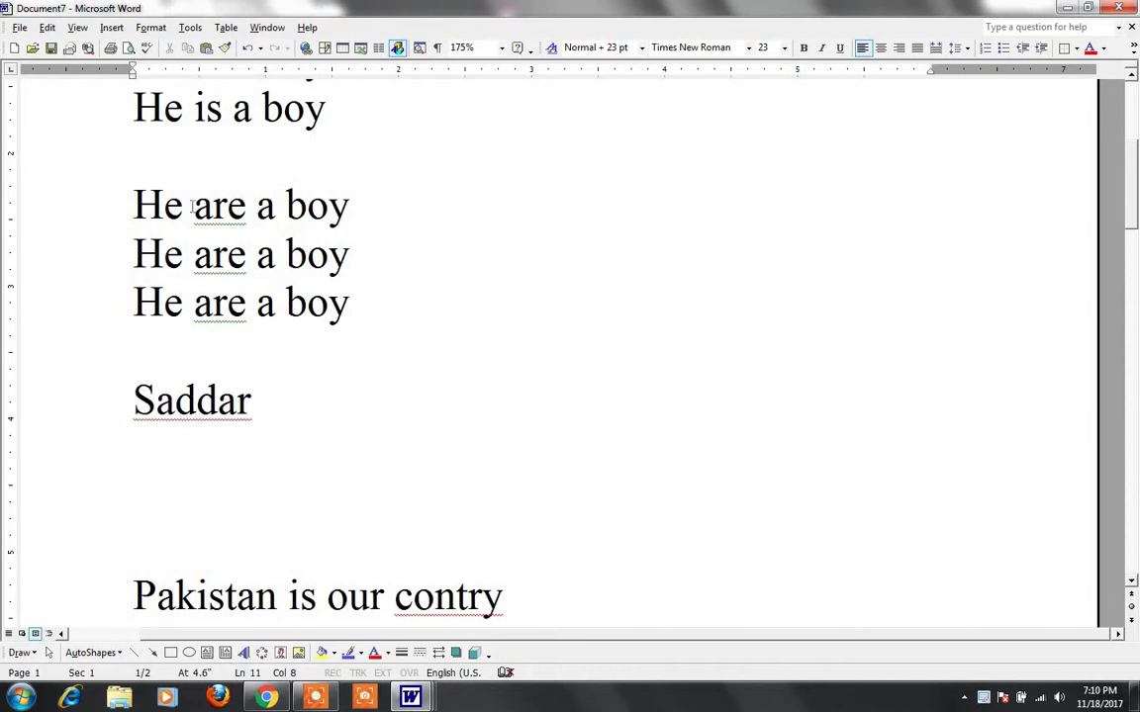
- Select 'are' in the first 'He are a boy', then put the cursor back in the document
left_click_drag(245, 205, 184, 205)
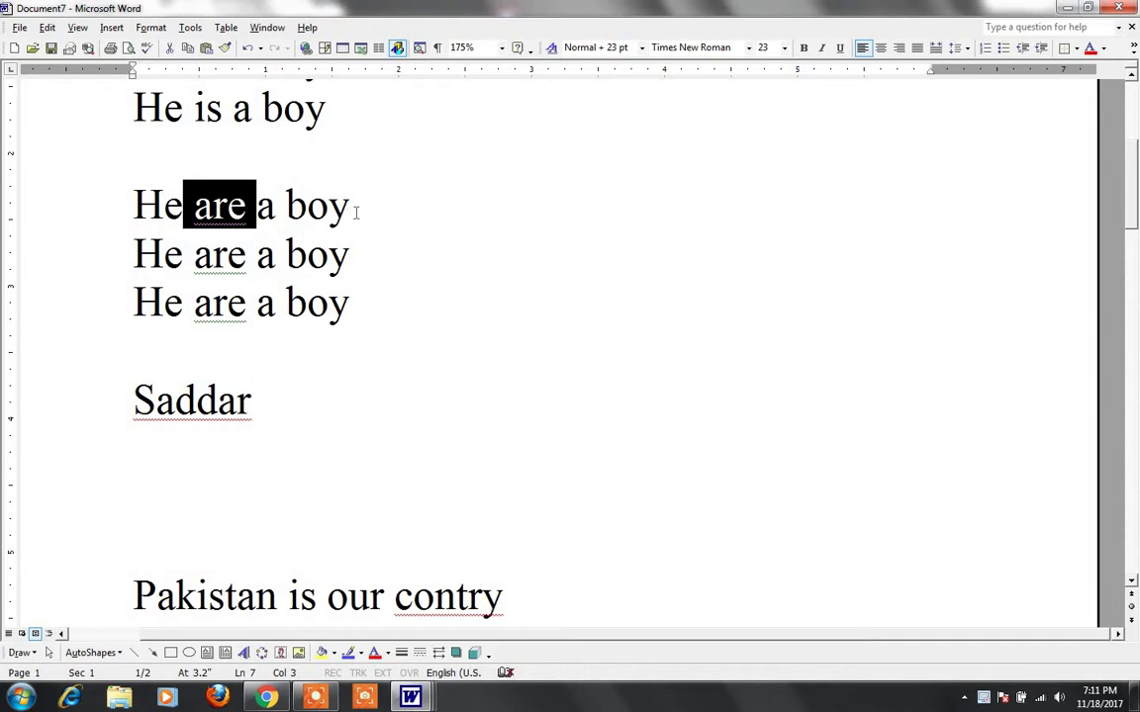
scroll(424, 411, "up", 1)
scroll(423, 412, "up", 2)
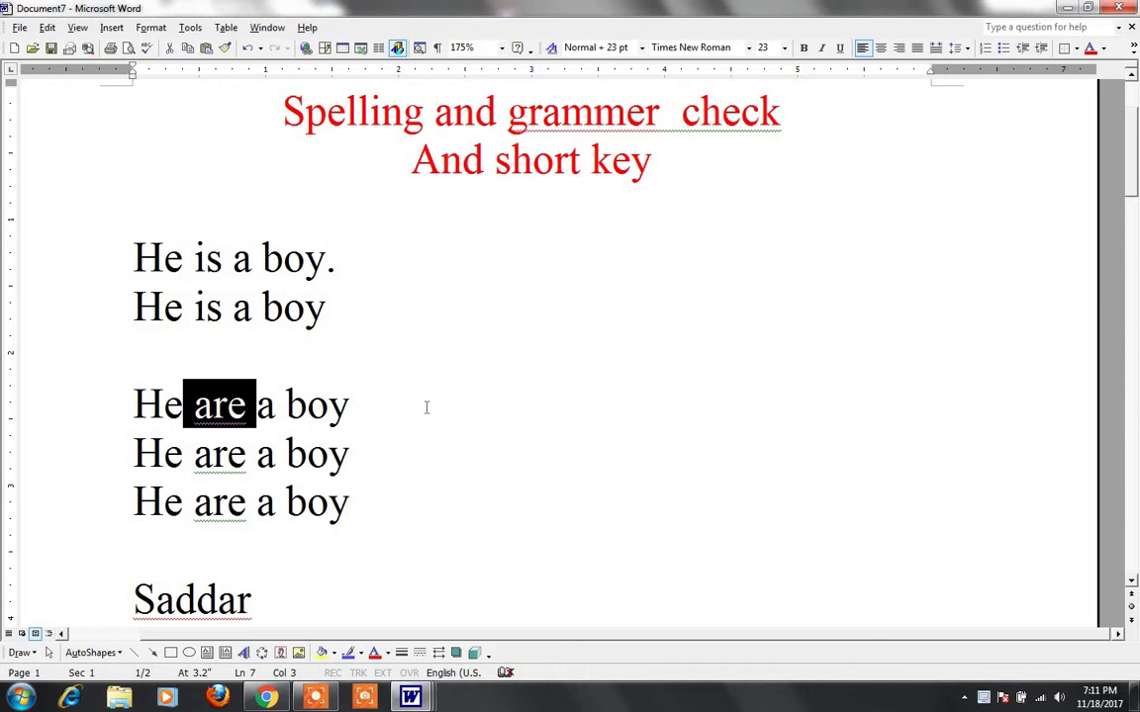
scroll(401, 348, "down", 4)
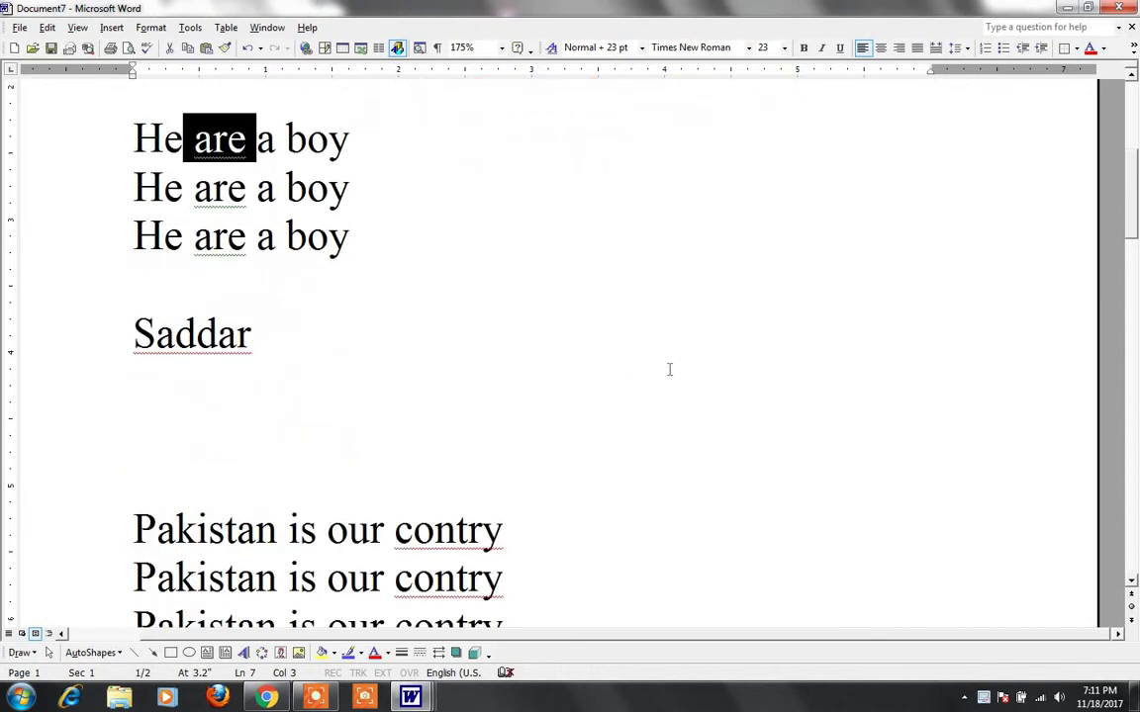
scroll(669, 369, "up", 5)
left_click(638, 302)
- Jump to the document top, dismiss the color scheme warning, and run Tools > Spelling and Grammar
key("ctrl+Home")
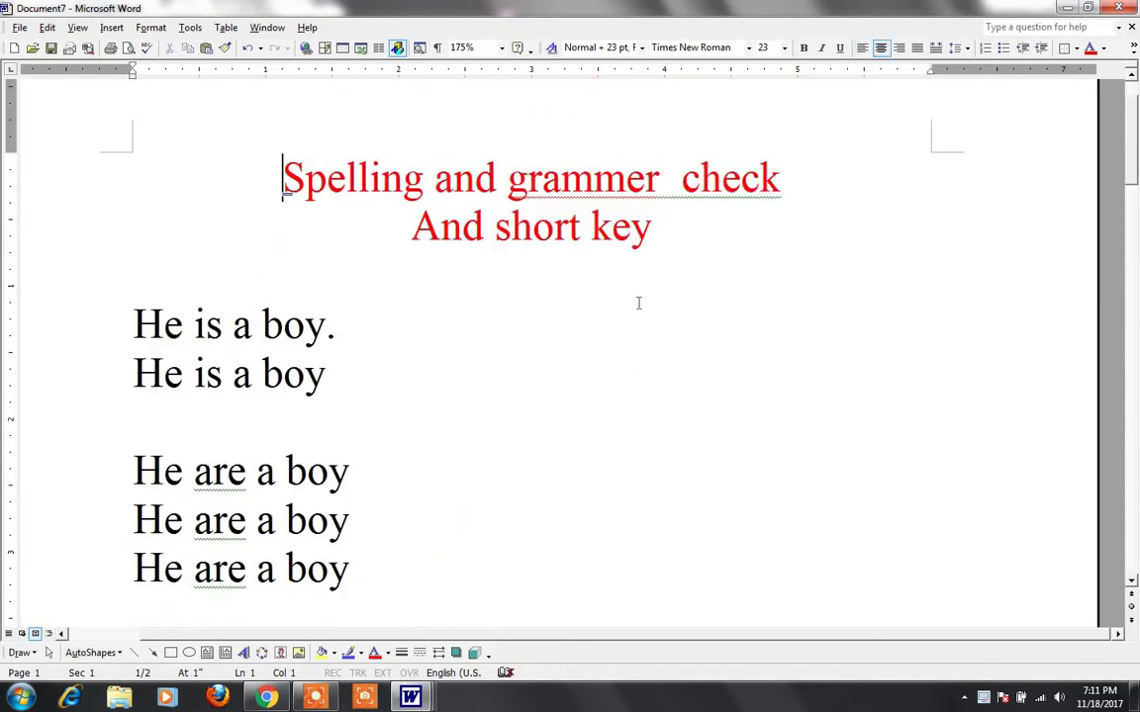
left_click(832, 224)
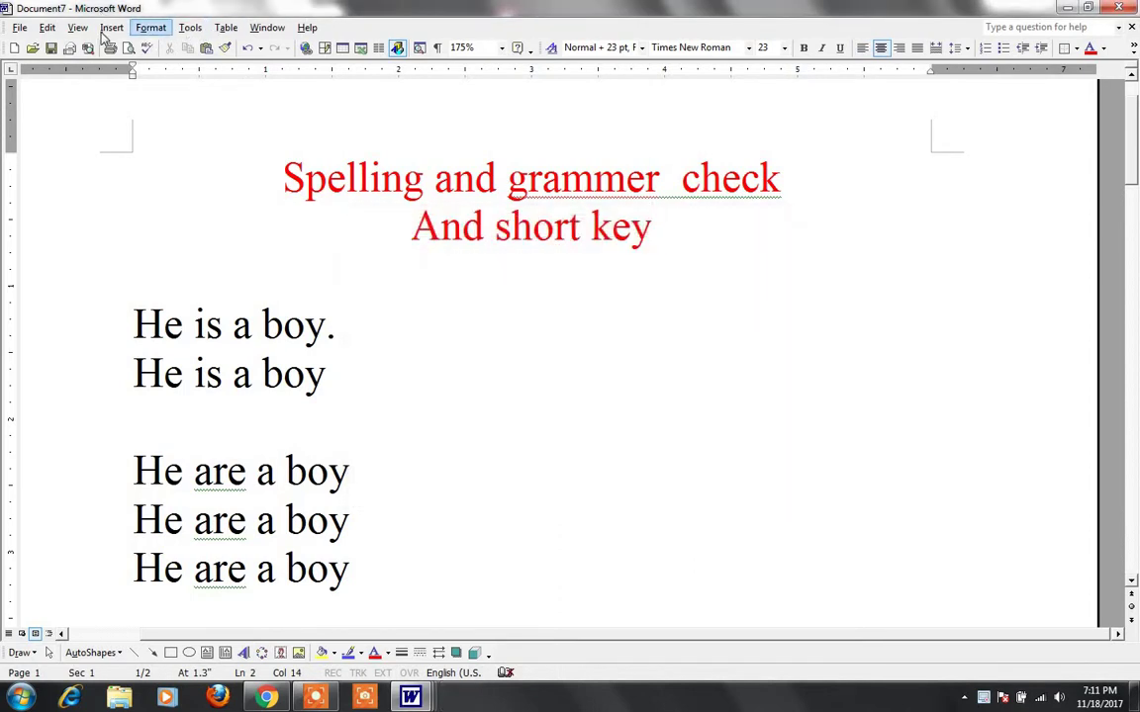
left_click(190, 28)
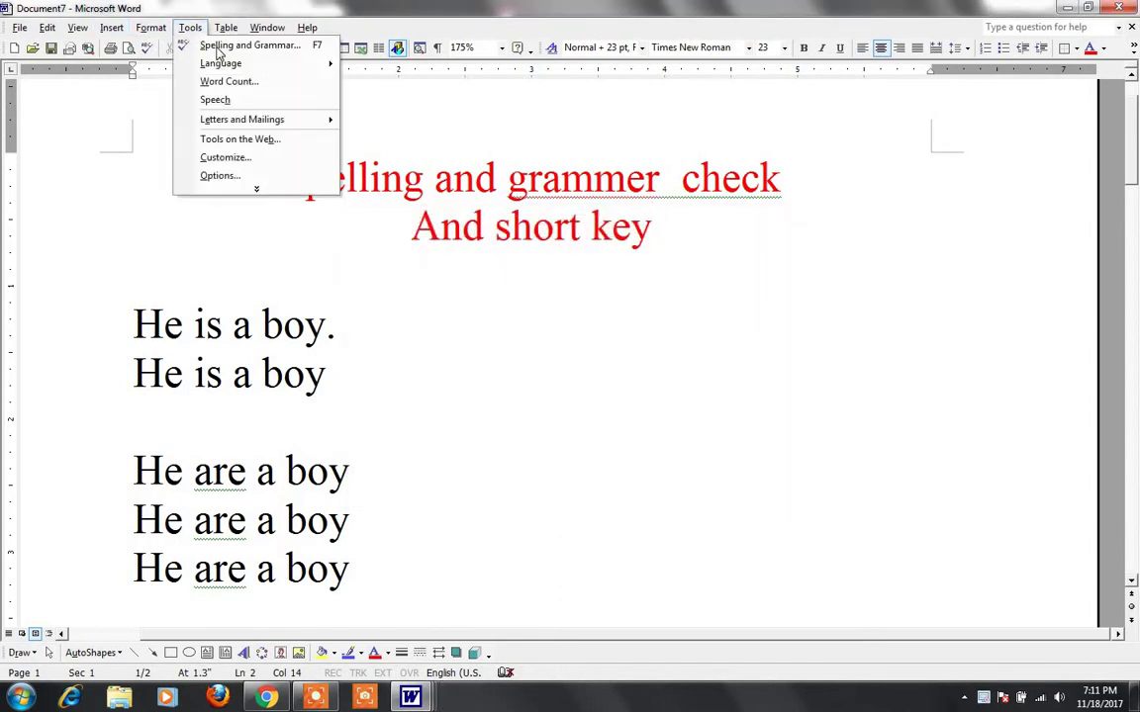
left_click(220, 47)
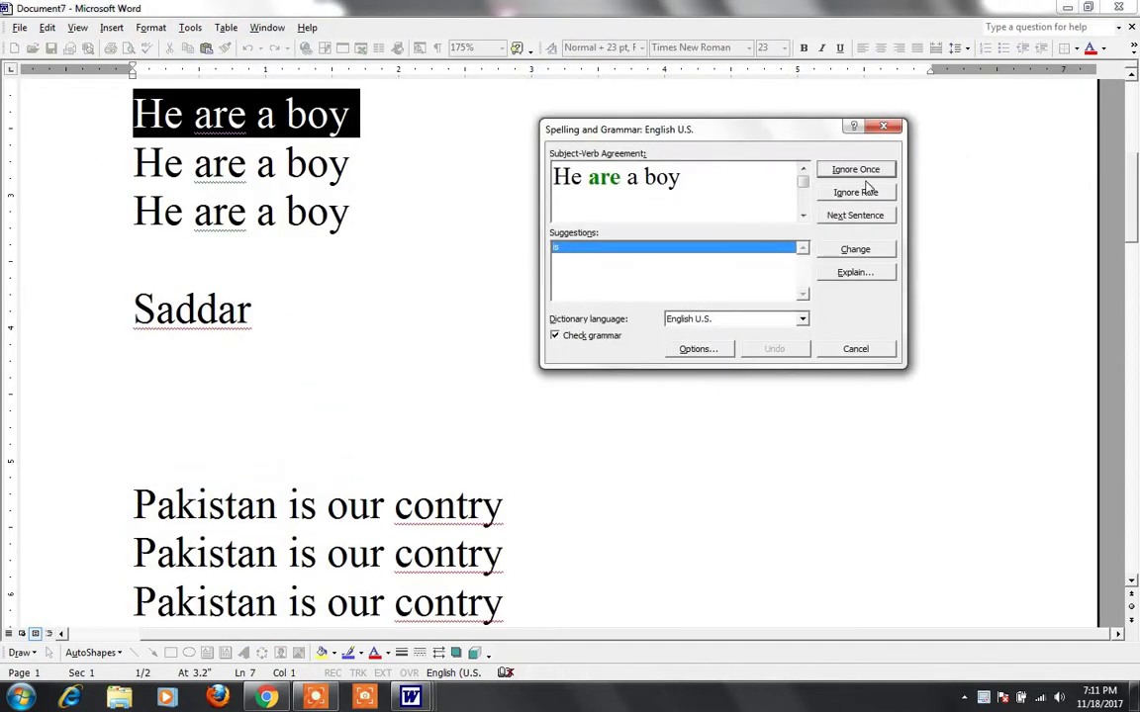
- Restart the check with F7 and replace 'are' with the suggested 'is'
left_click(883, 126)
key("F7")
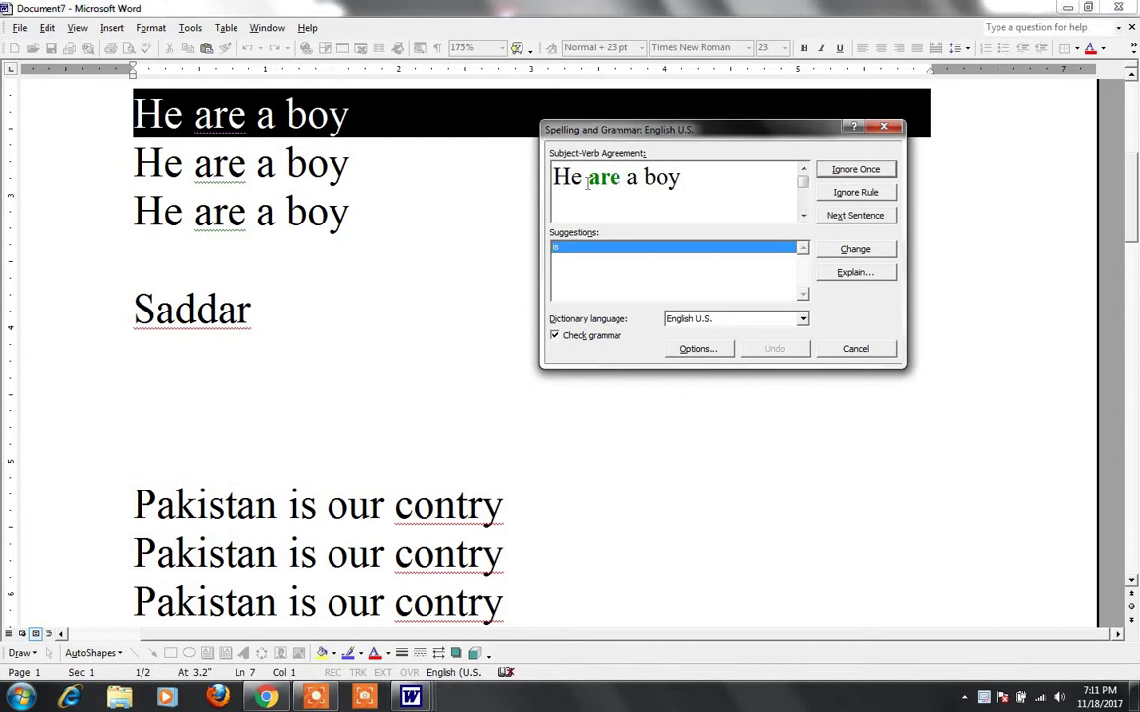
mouse_move(554, 178)
left_mouse_down()
mouse_move(685, 180)
mouse_move(588, 178)
left_mouse_up()
left_click(622, 184)
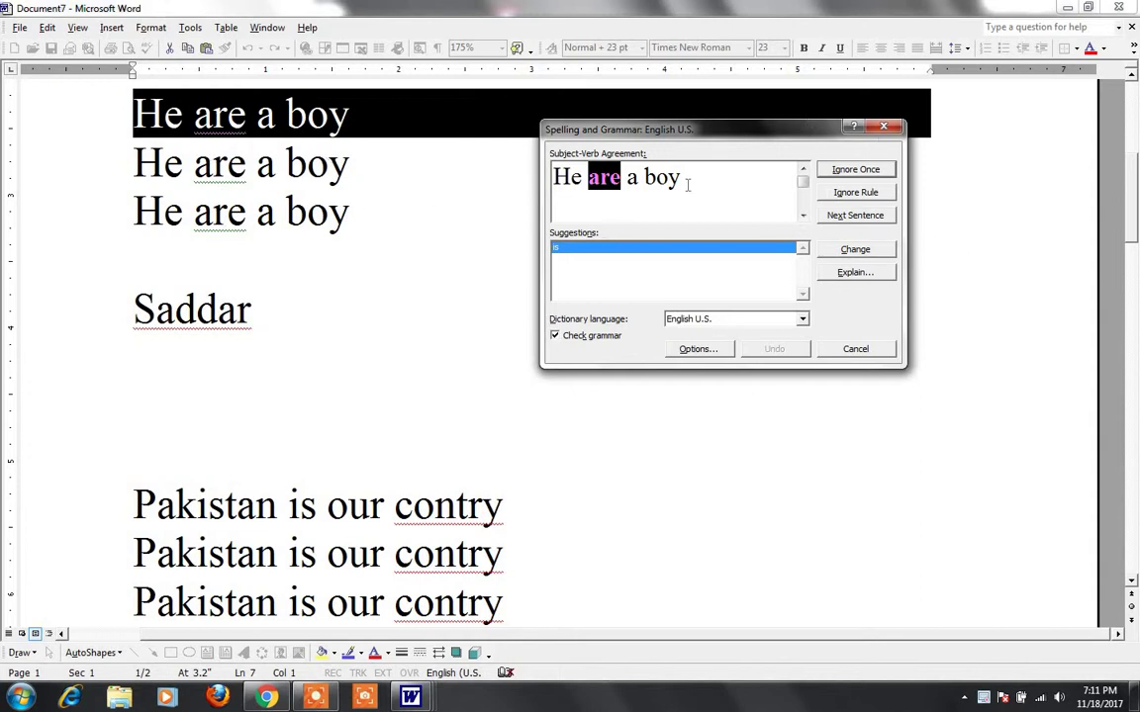
left_click(589, 177)
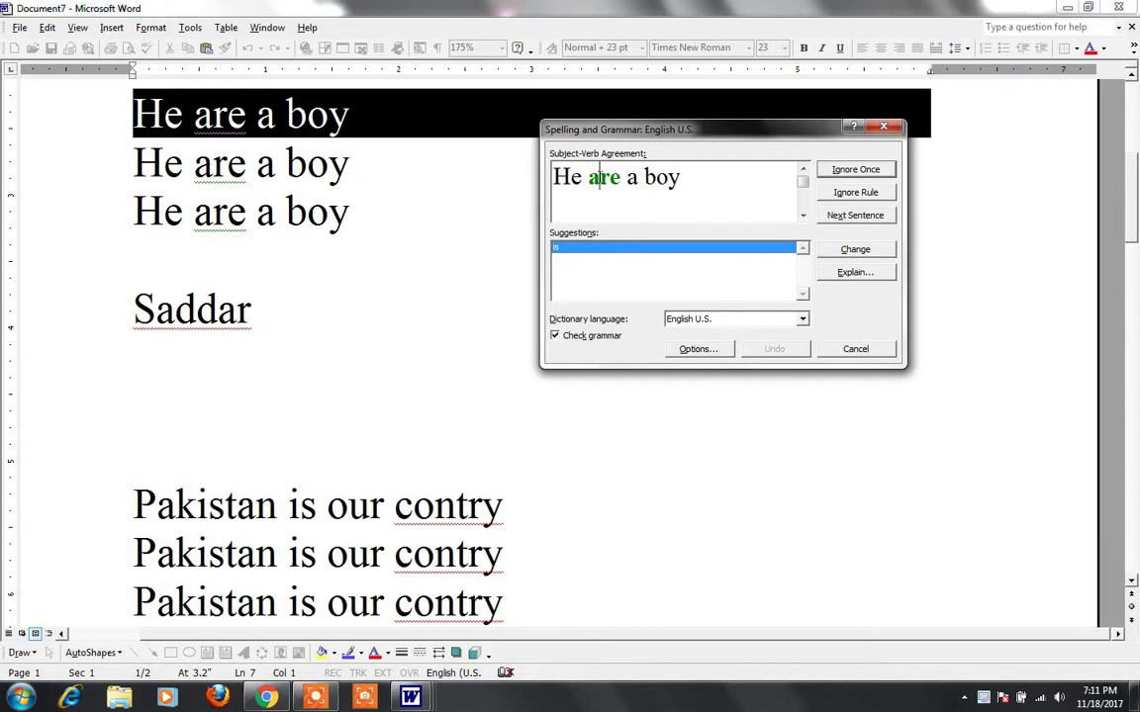
left_click(570, 258)
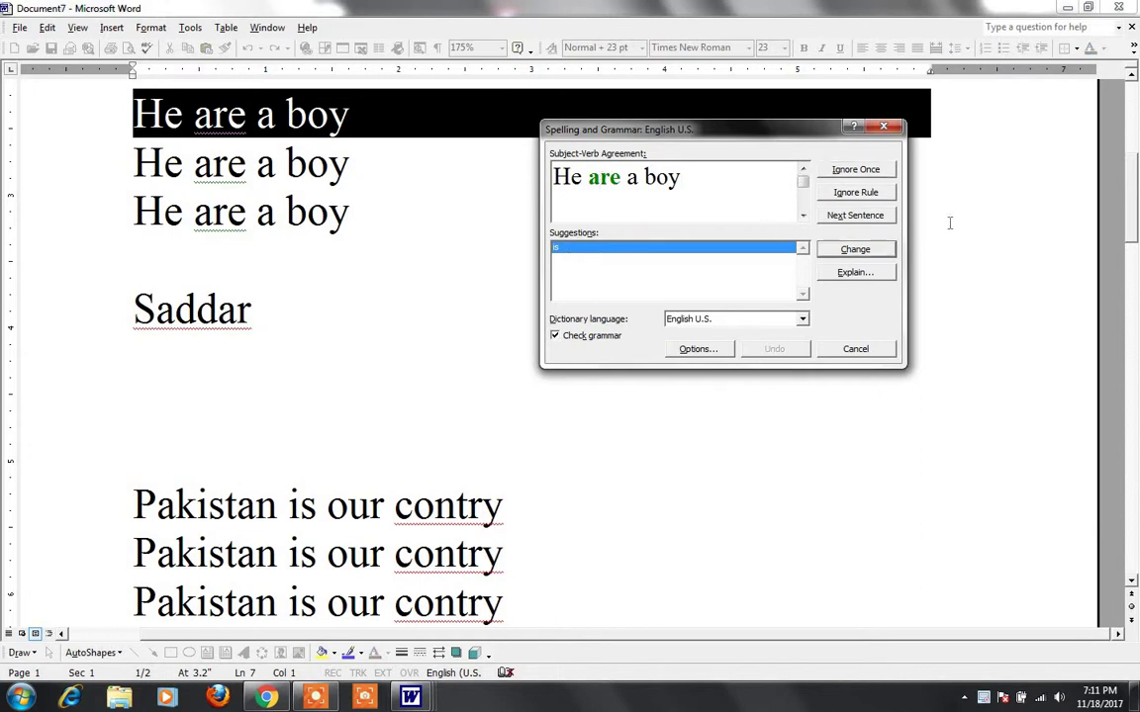
double_click(610, 254)
- Check the corrected 'is' in the document and close the Spelling and Grammar dialog
left_click(317, 221)
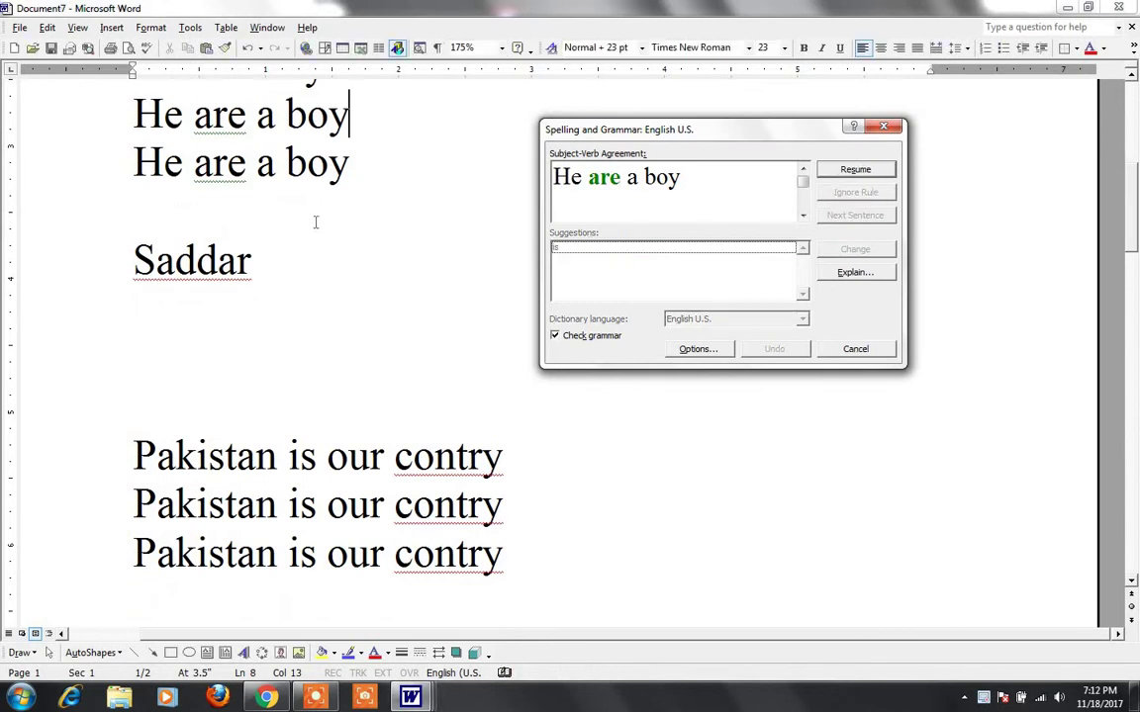
scroll(301, 223, "up", 3)
left_click_drag(188, 197, 212, 226)
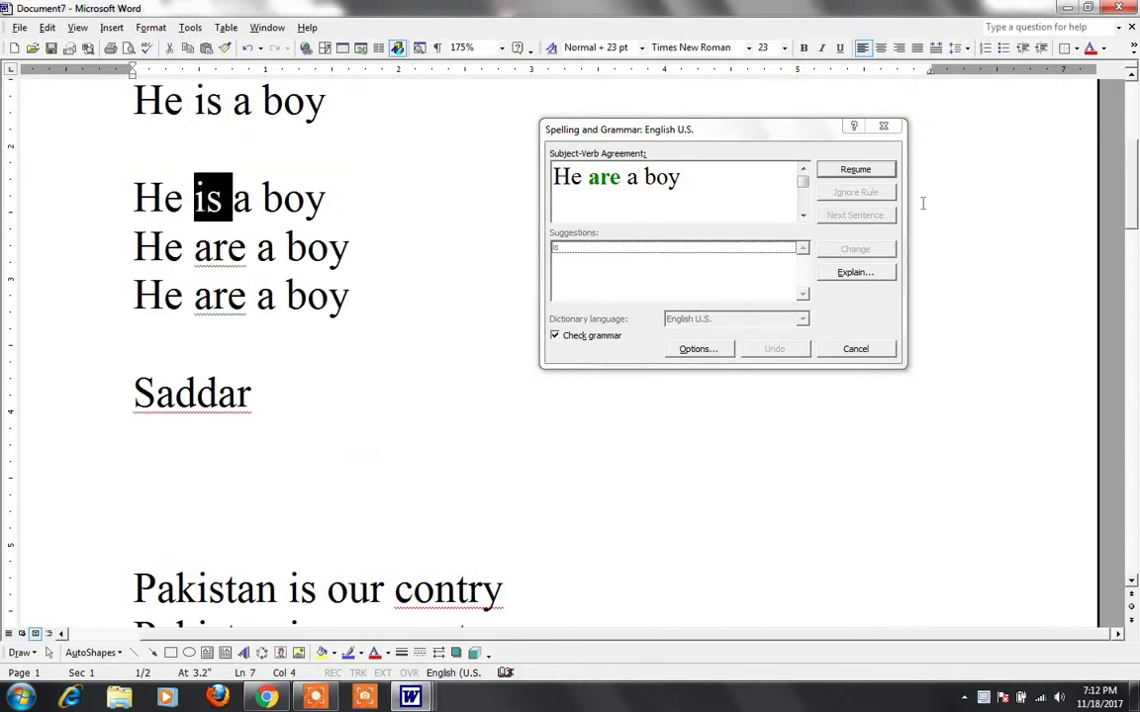
left_click(886, 128)
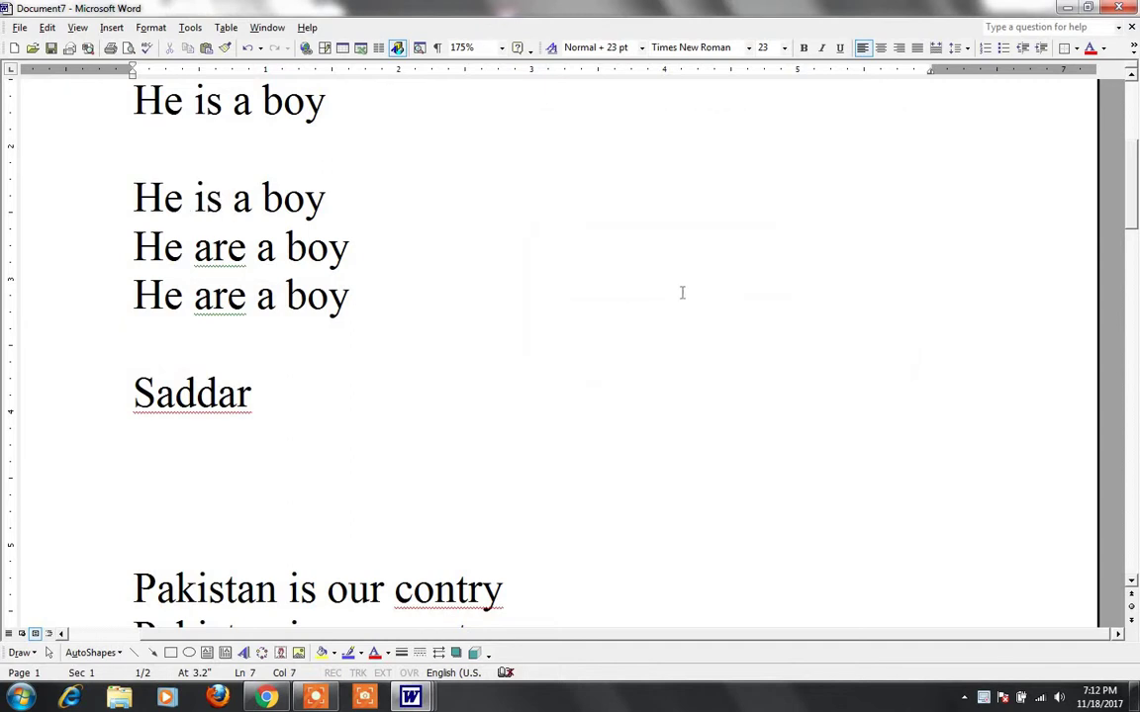
scroll(594, 337, "up", 1)
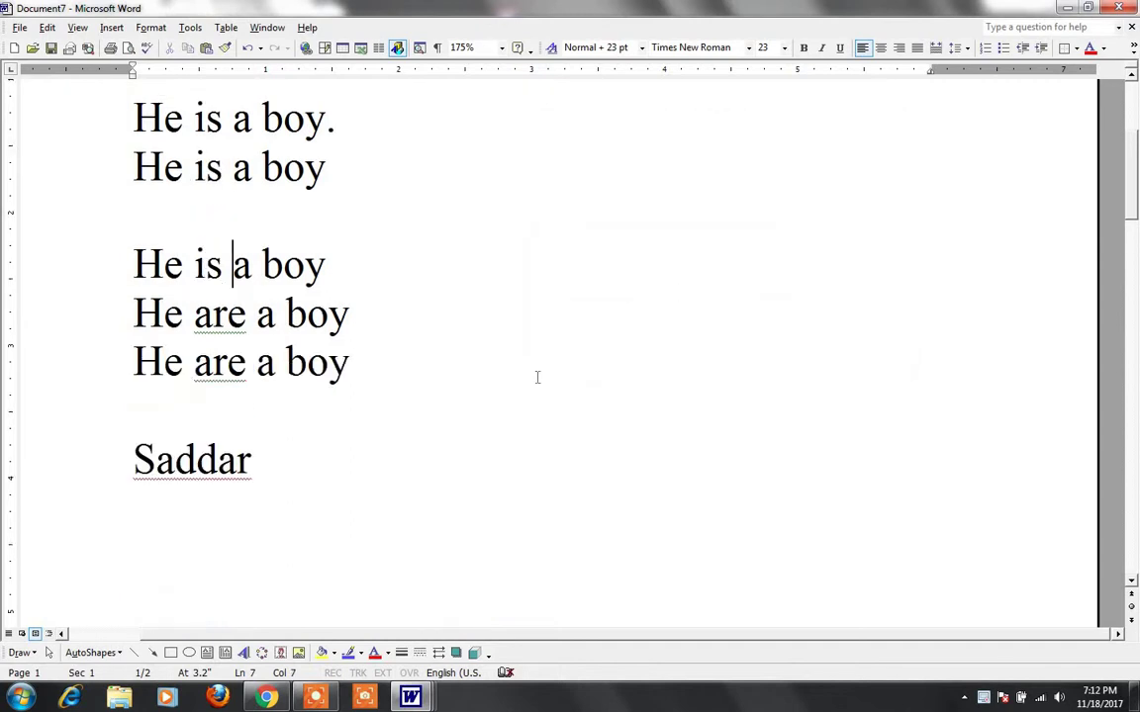
left_click(560, 314)
scroll(574, 312, "up", 4)
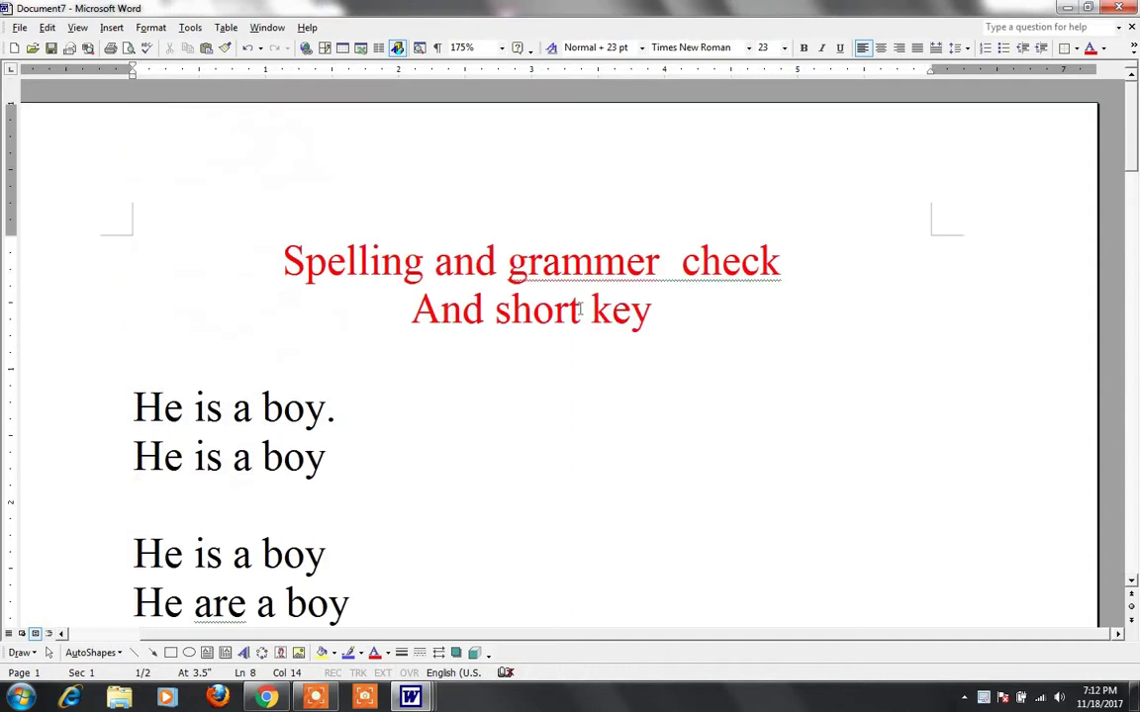
- Rerun the check with F7 and accept 'is' for the second 'He are a boy'
left_click(601, 318)
key("F7")
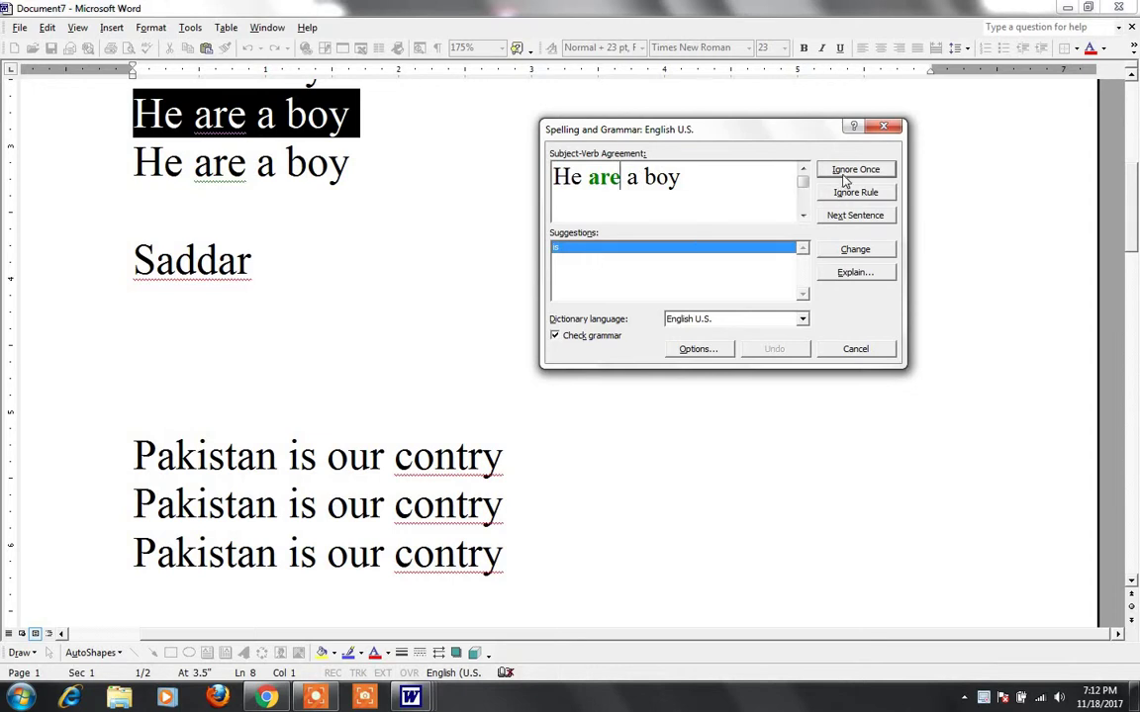
double_click(566, 249)
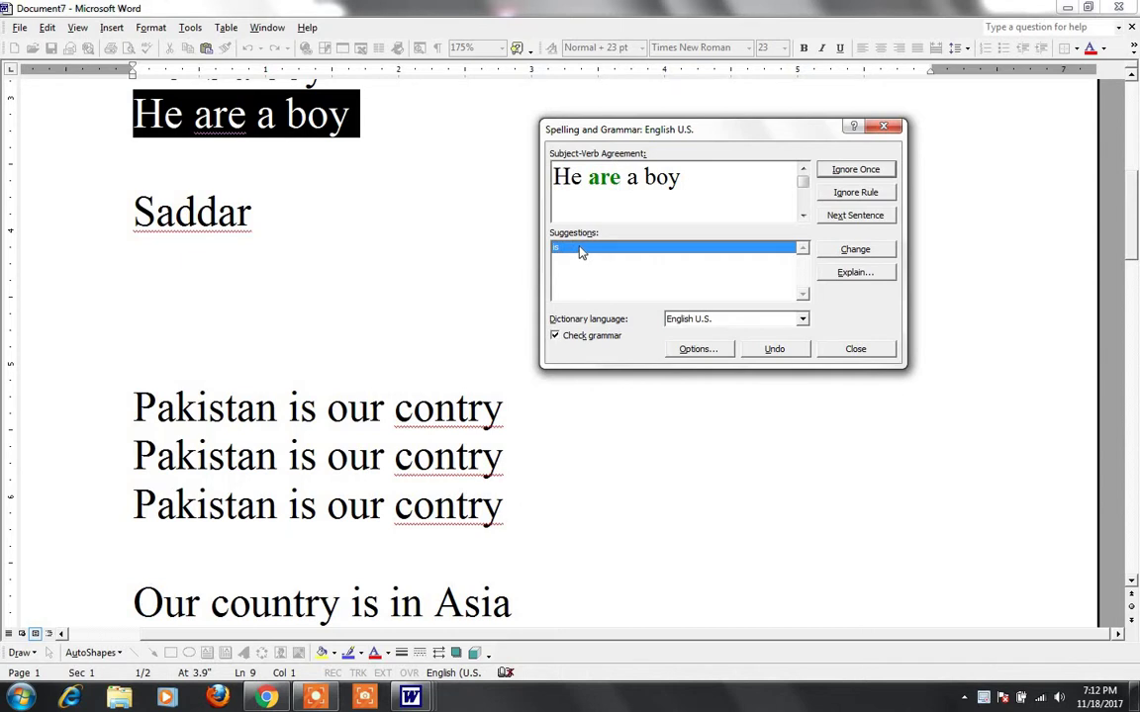
- Change the last 'He are a boy' to 'He is a boy' with the suggestion
double_click(582, 249)
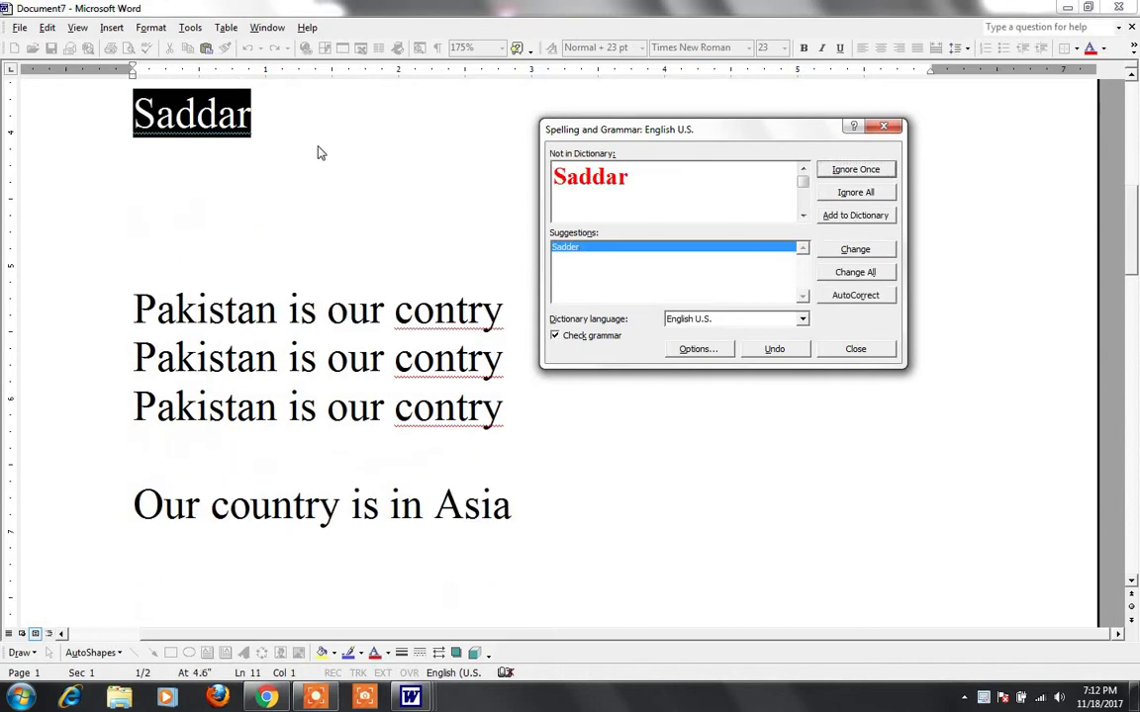
left_click(414, 206)
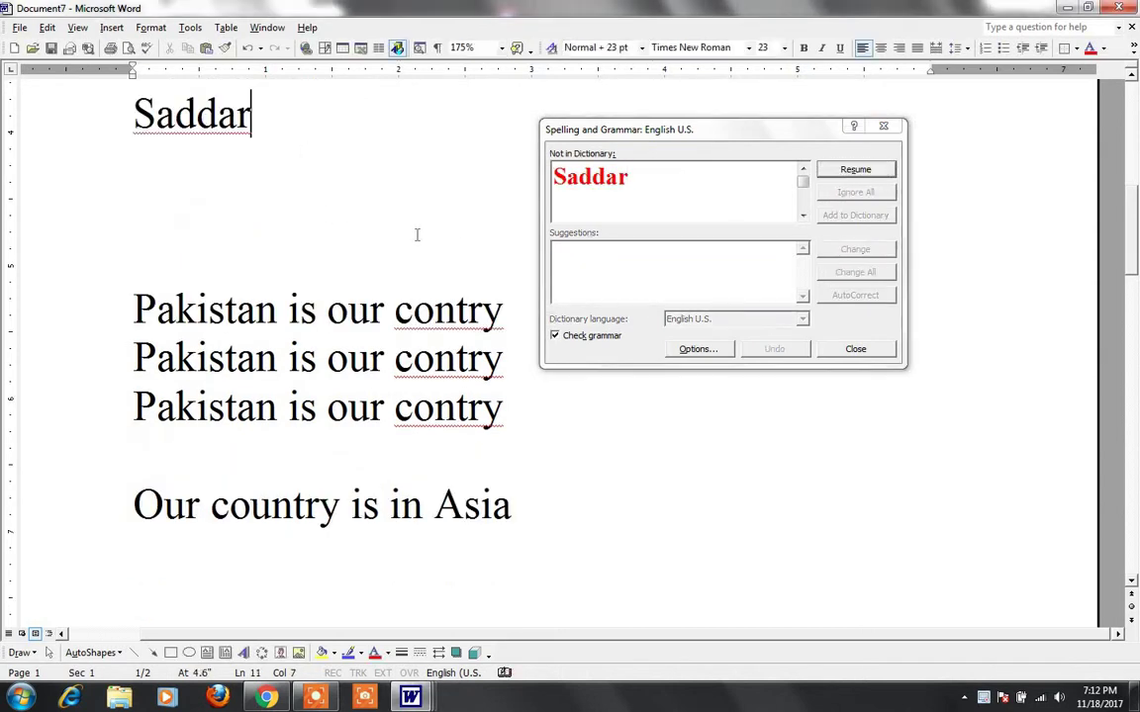
scroll(344, 305, "up", 2)
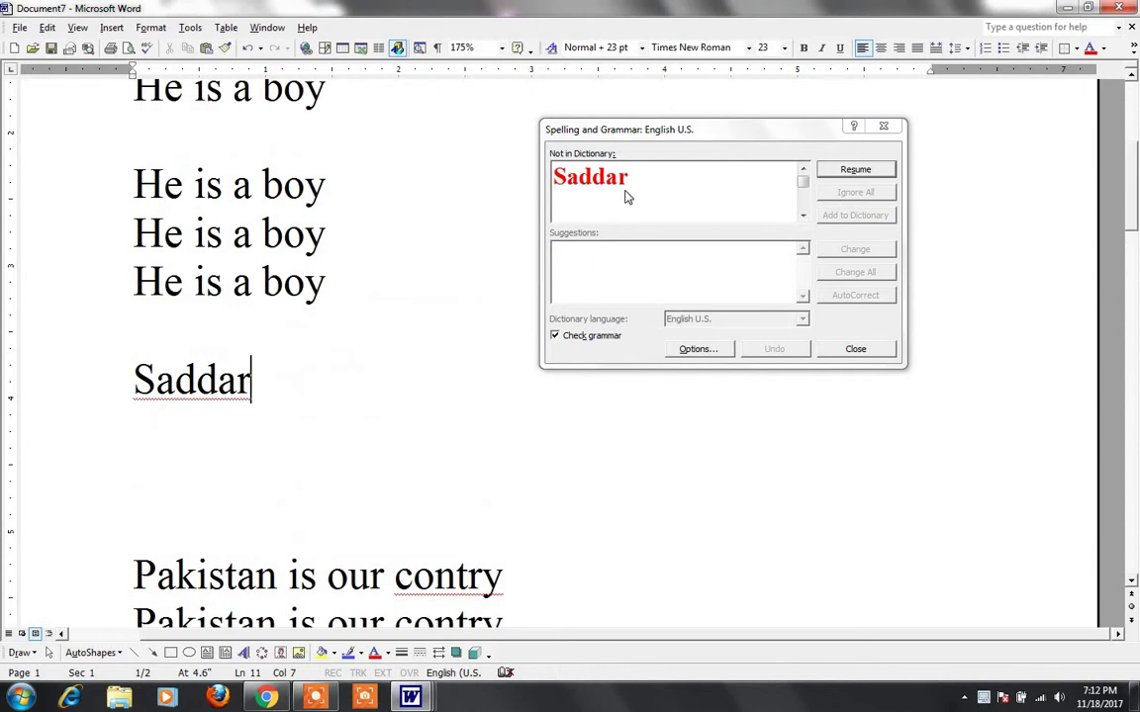
left_click(572, 190)
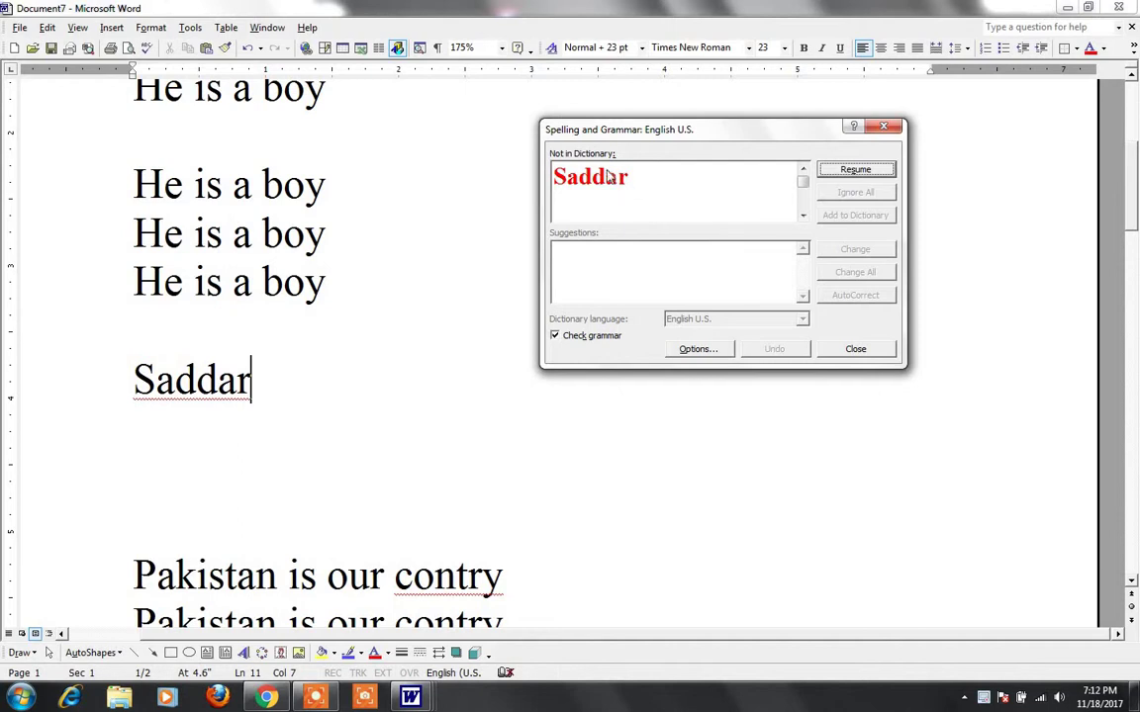
- Close the check and restart it with F7 from the empty line
left_click(159, 353)
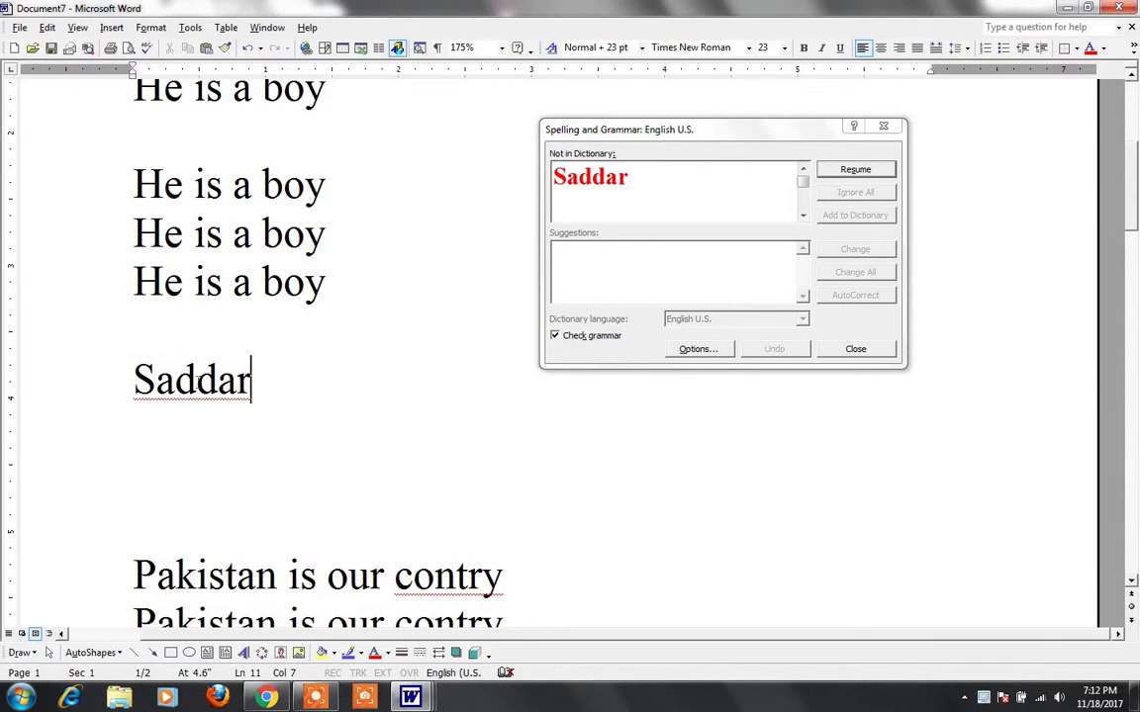
left_click(639, 176)
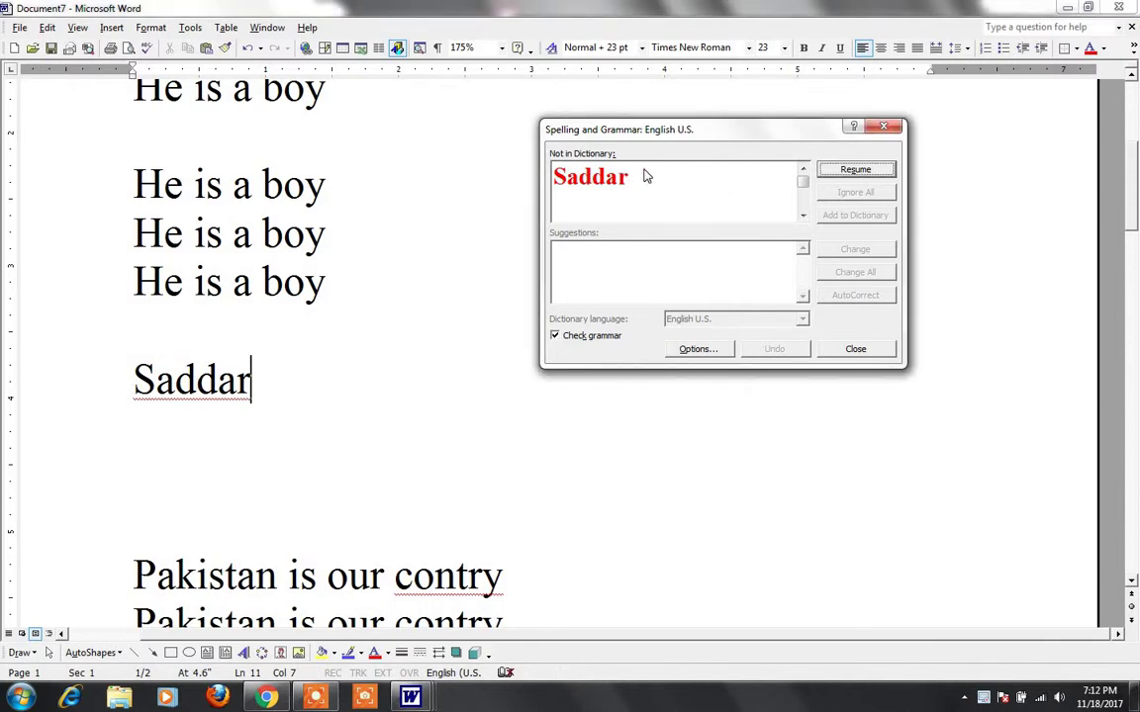
key("Escape")
left_click(566, 329)
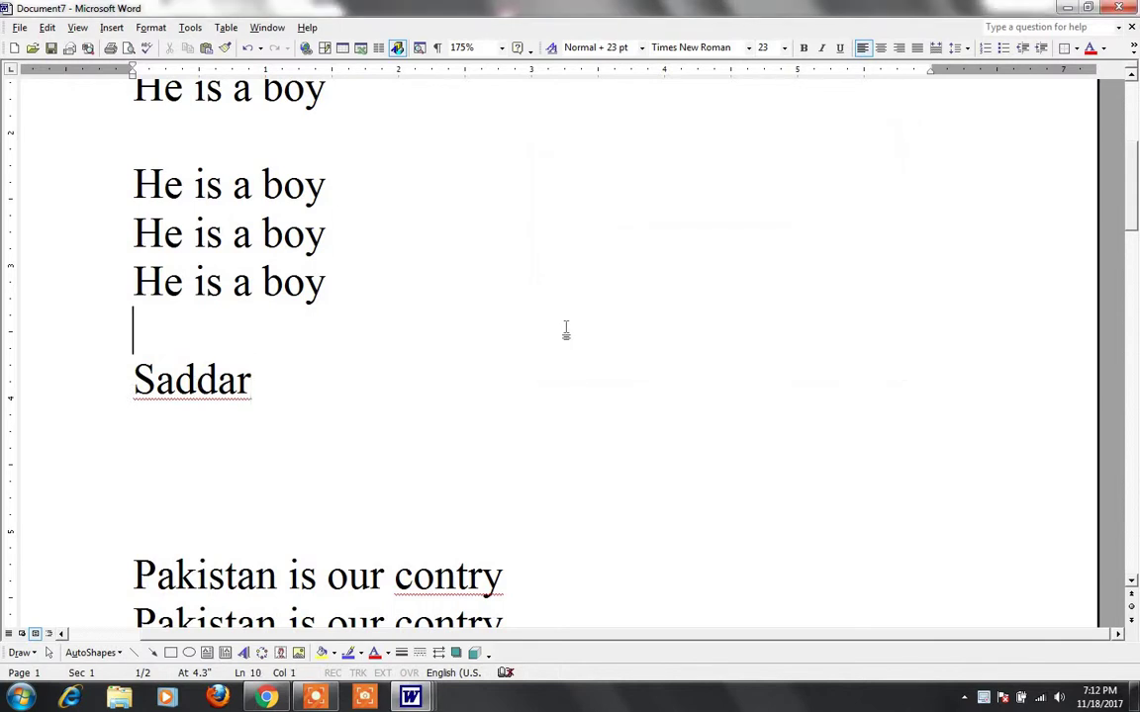
key("F7")
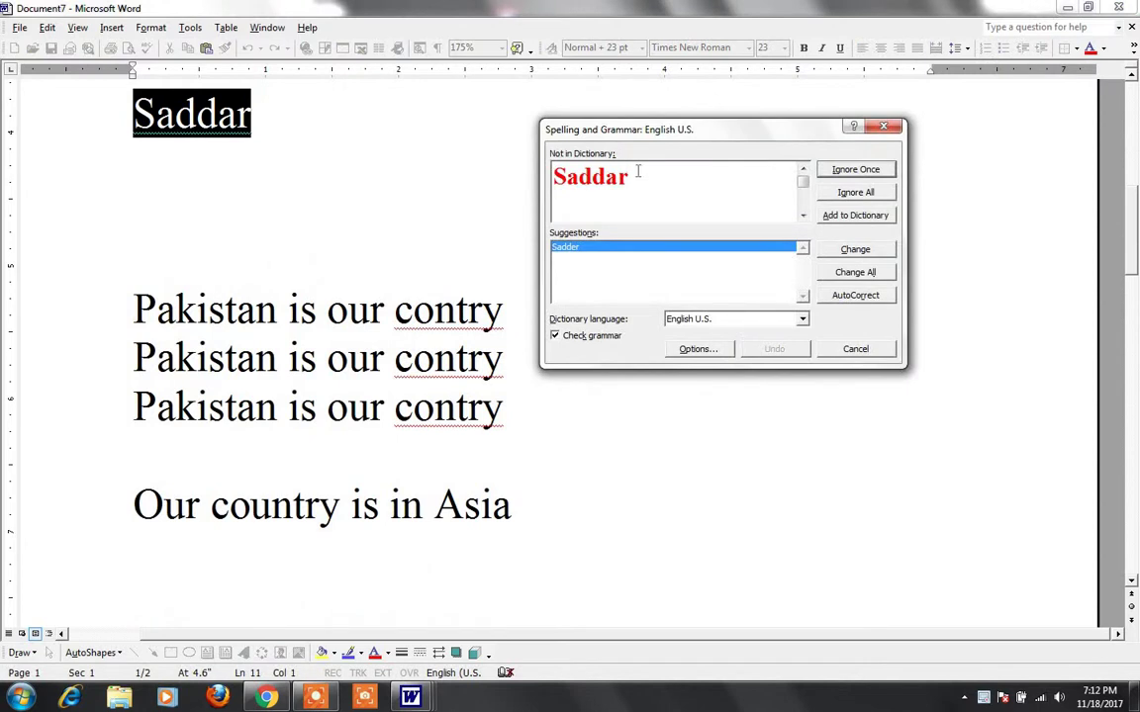
left_click(638, 174)
left_click_drag(810, 127, 864, 118)
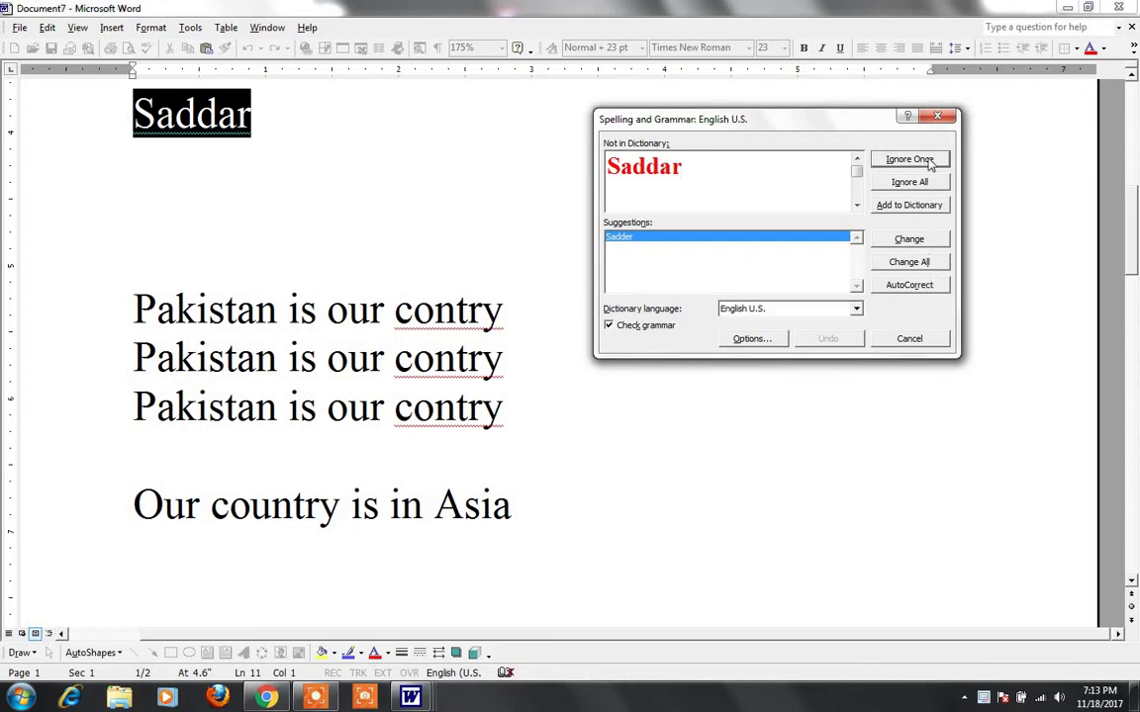
- Accept 'Sadder', then undo it to restore 'Saddar'
left_click(911, 243)
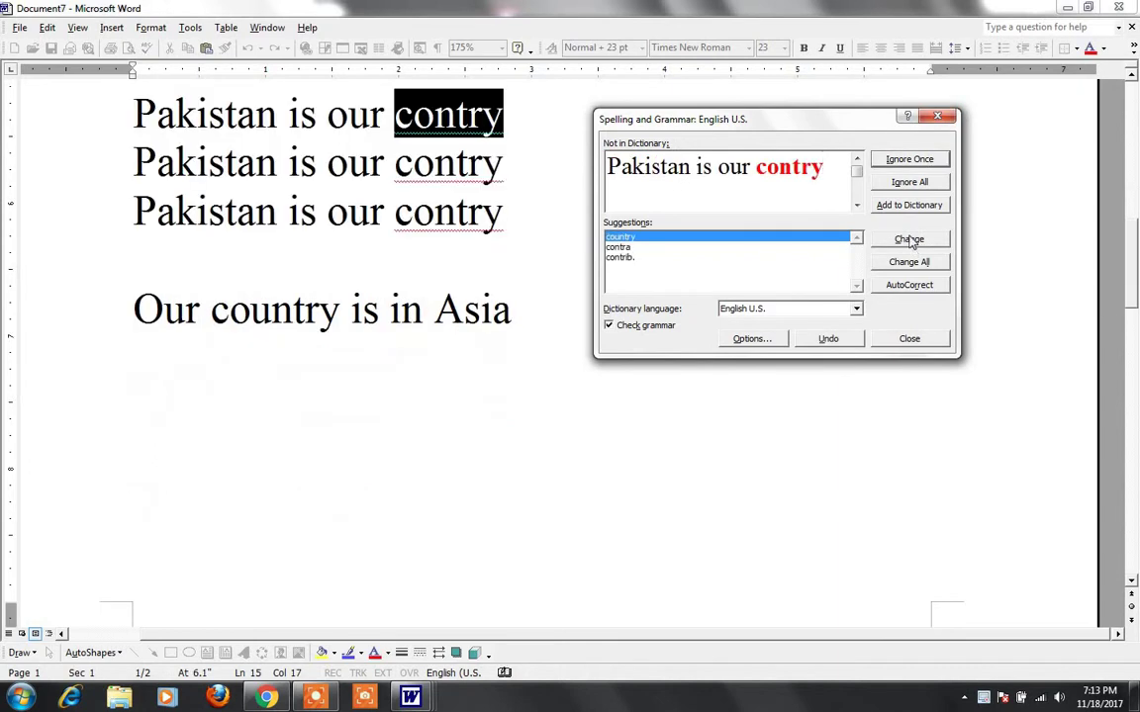
left_click(499, 242)
scroll(439, 336, "up", 3)
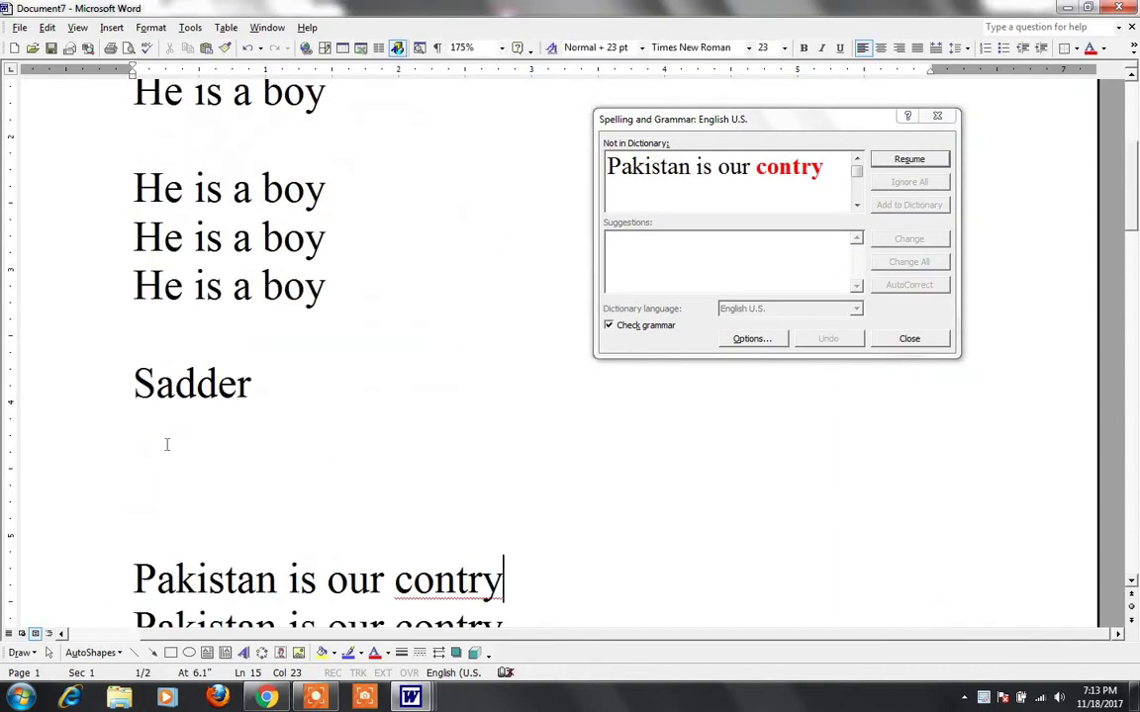
left_click(406, 368)
key("ctrl+z")
- Restart the check, add 'Saddar' to the dictionary, and close the dialog
left_click(938, 116)
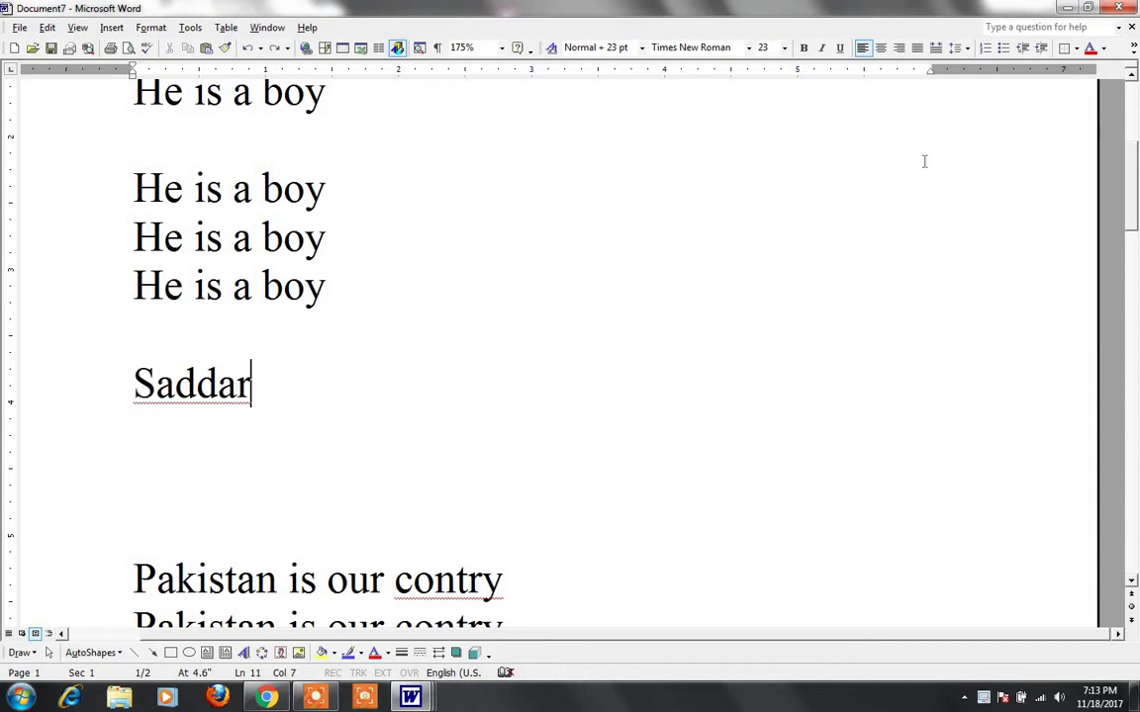
key("F7")
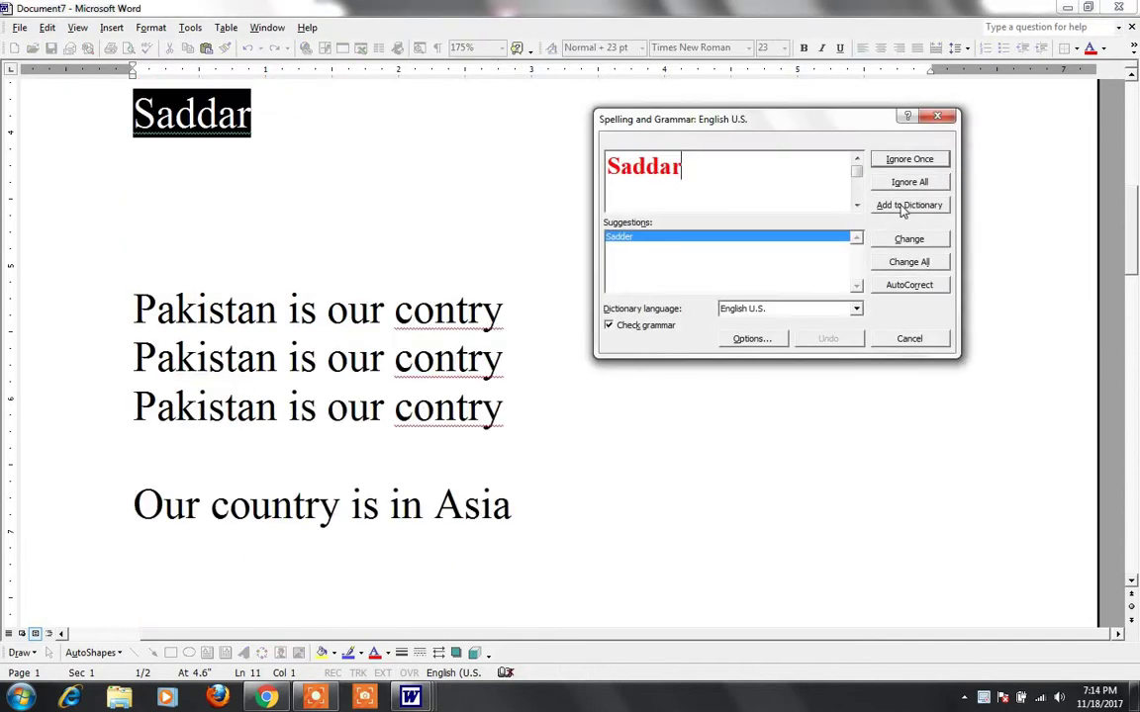
left_click(903, 210)
left_click(909, 338)
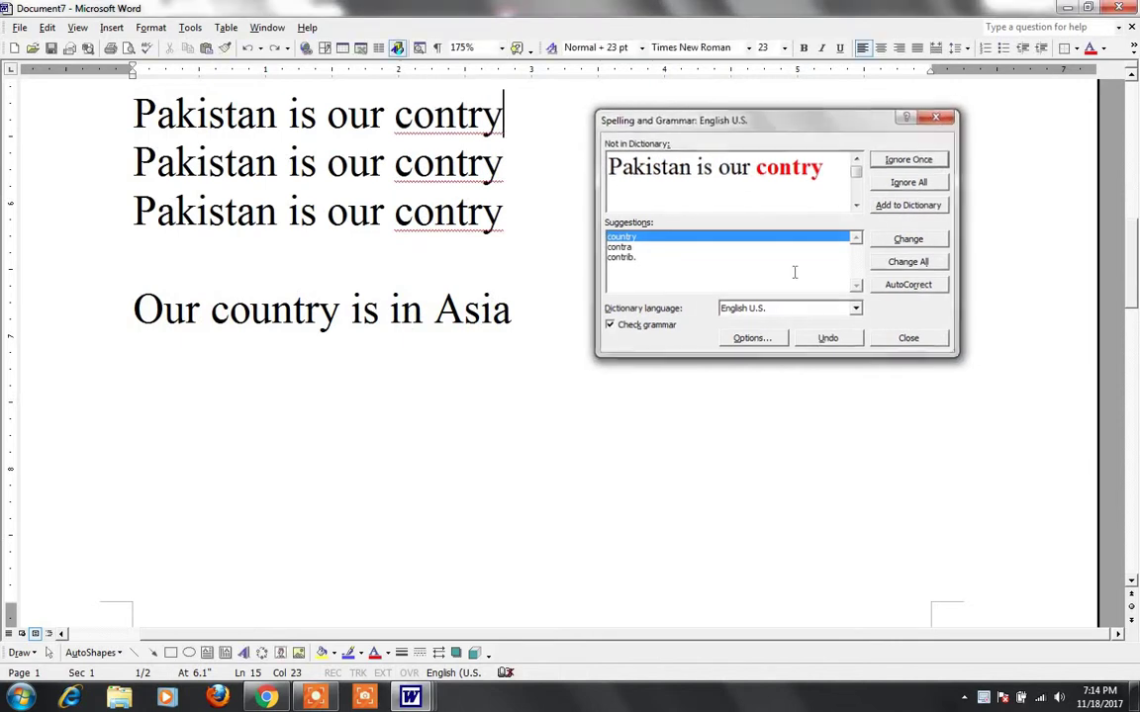
scroll(418, 267, "up", 2)
scroll(432, 273, "up", 1)
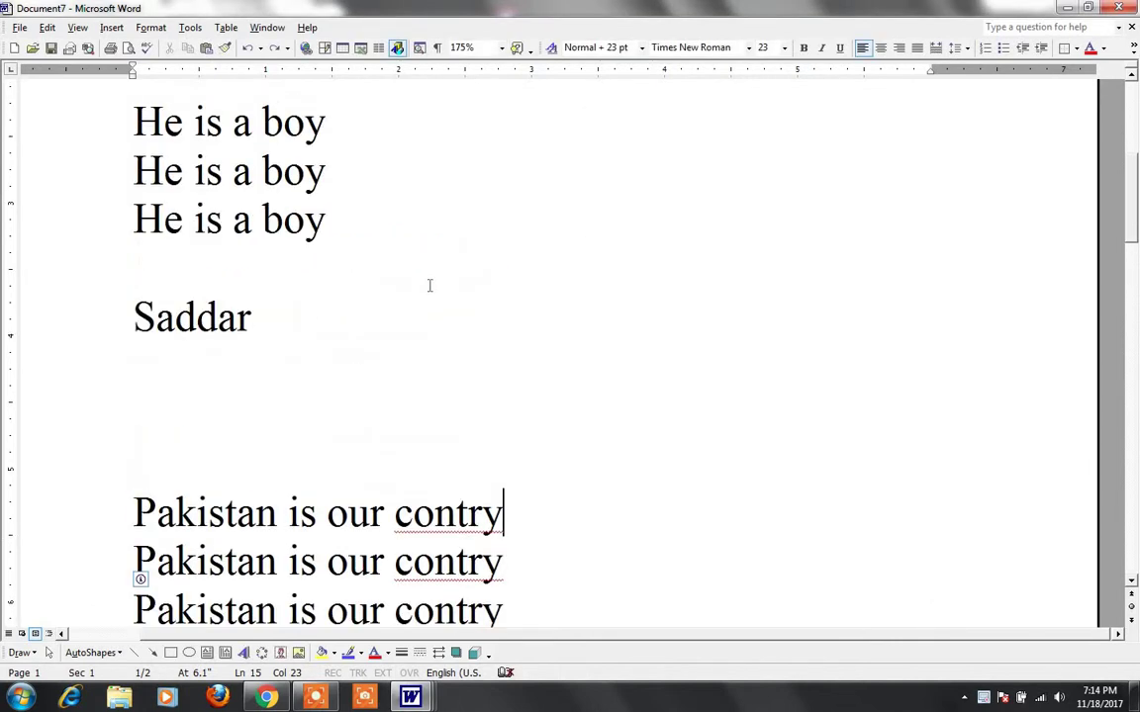
- Type 'saddar' on the empty line above the Pakistan sentences, add a blank line, and press F7
key("Down")
key("Up")
key("Up")
key("Up")
type("saddar")
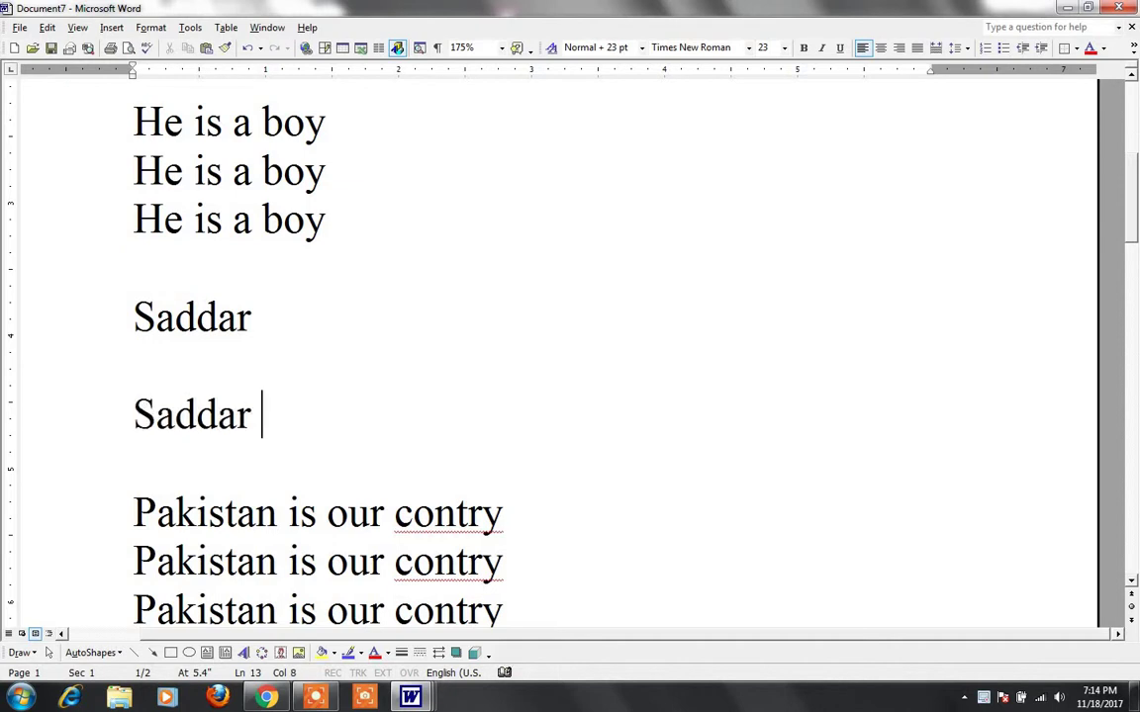
key("Return")
key("Return")
scroll(517, 432, "down", 3)
key("Down")
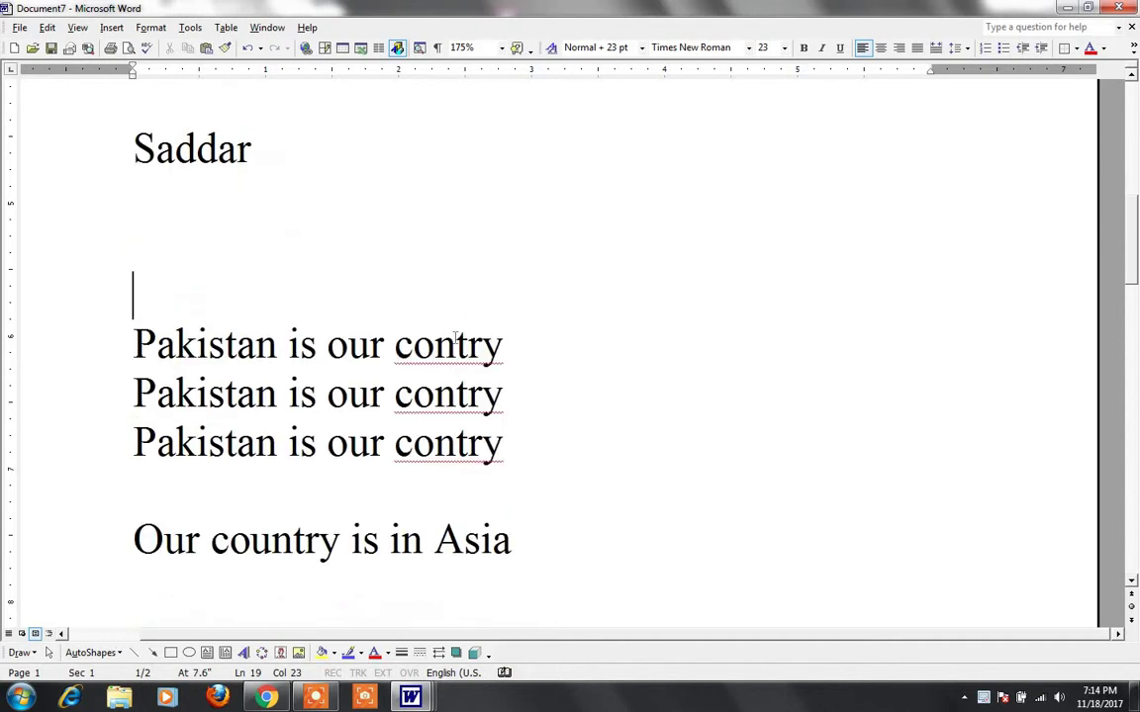
key("F7")
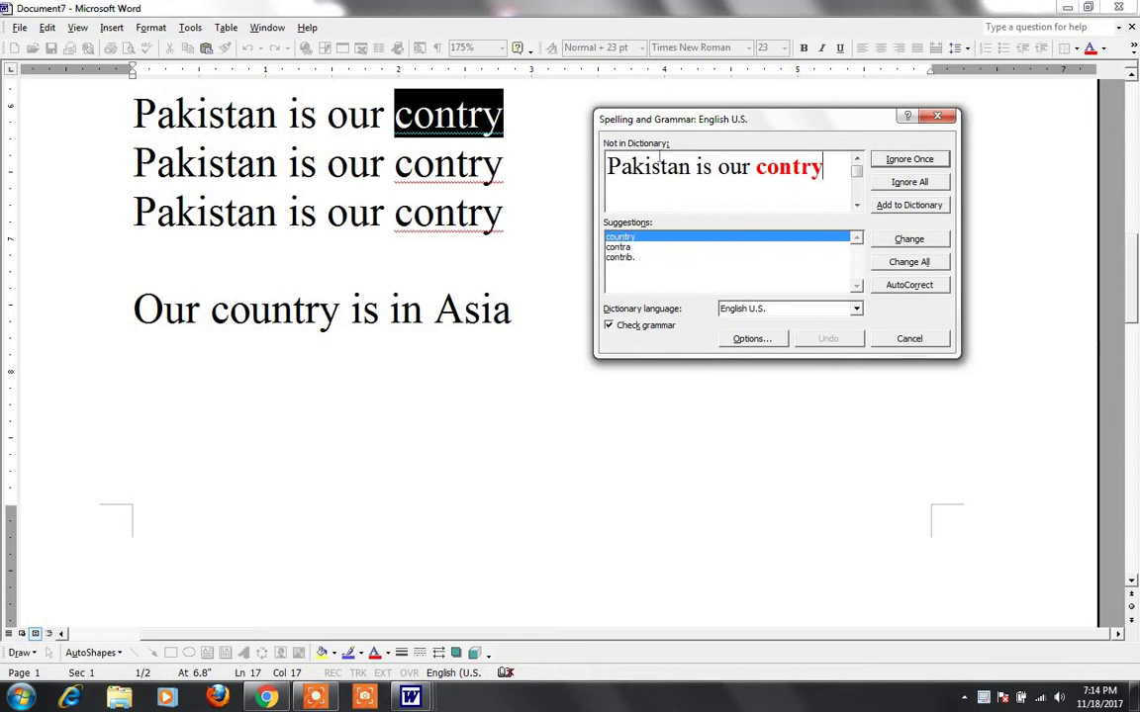
- Change all 'contry' to 'country', fix 'grammer' to 'grammar', then close the check
left_click(621, 247)
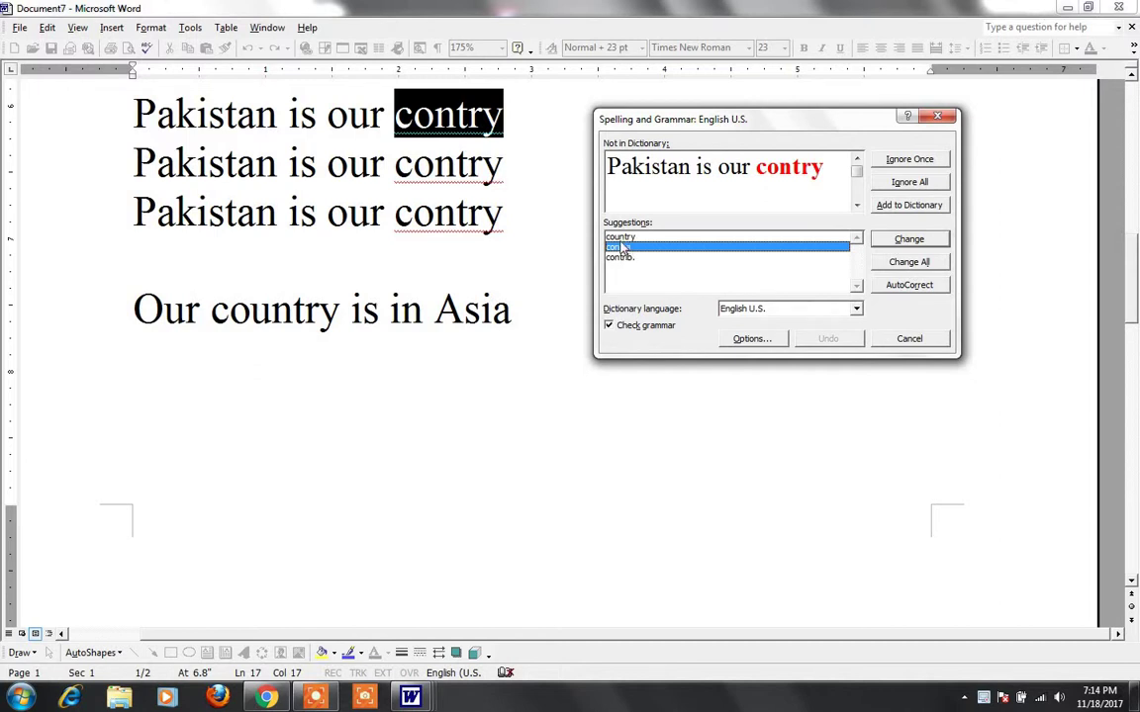
left_click(628, 238)
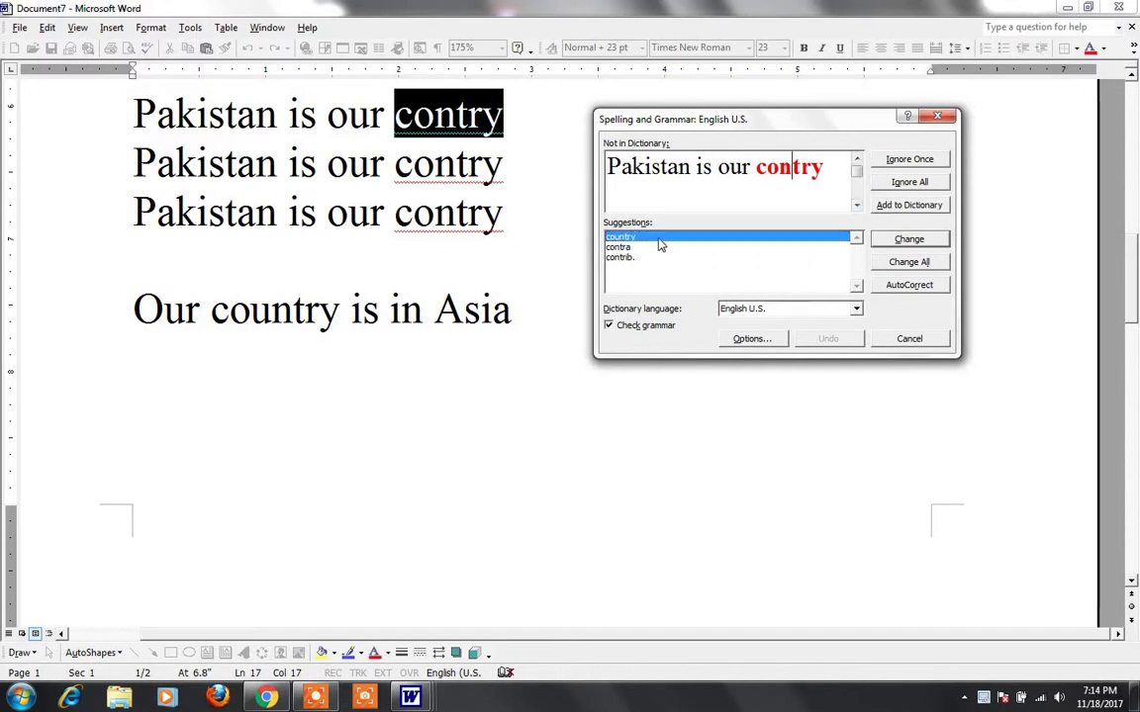
left_click(908, 262)
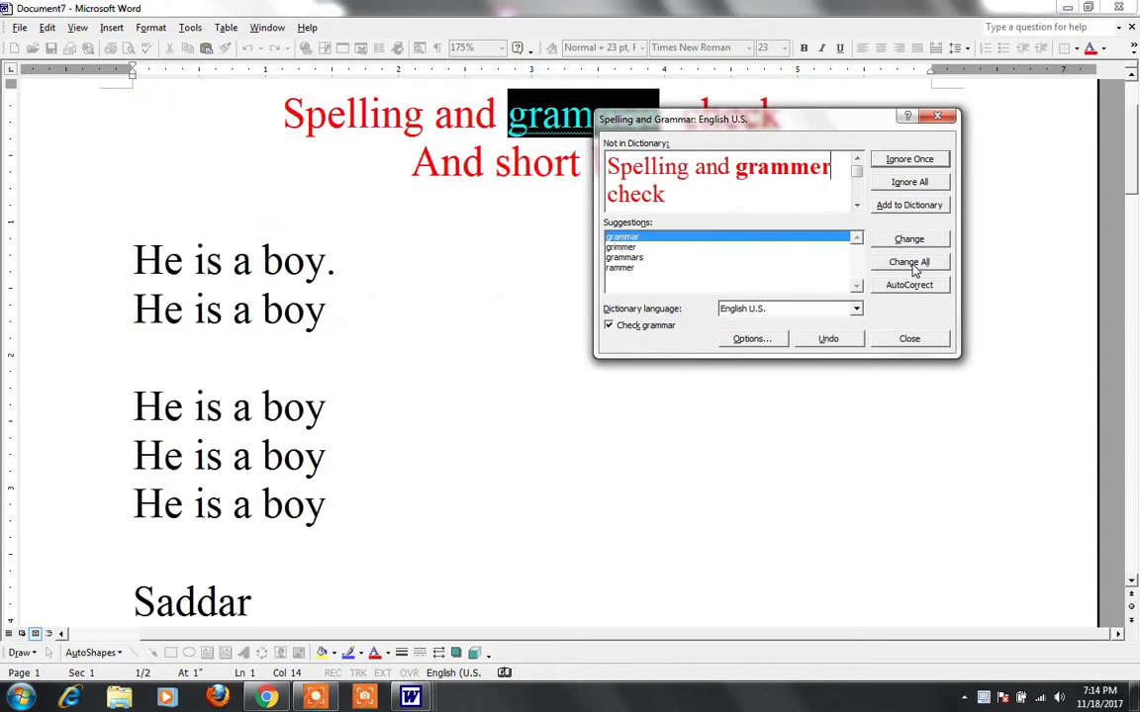
left_click(917, 262)
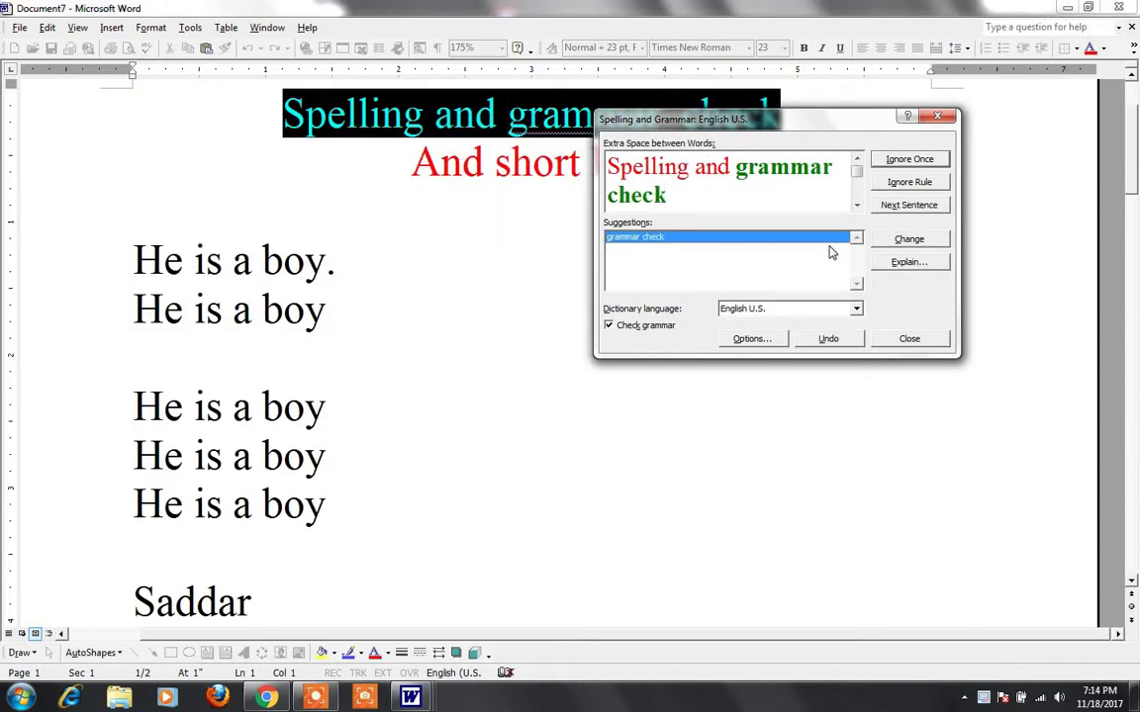
key("Escape")
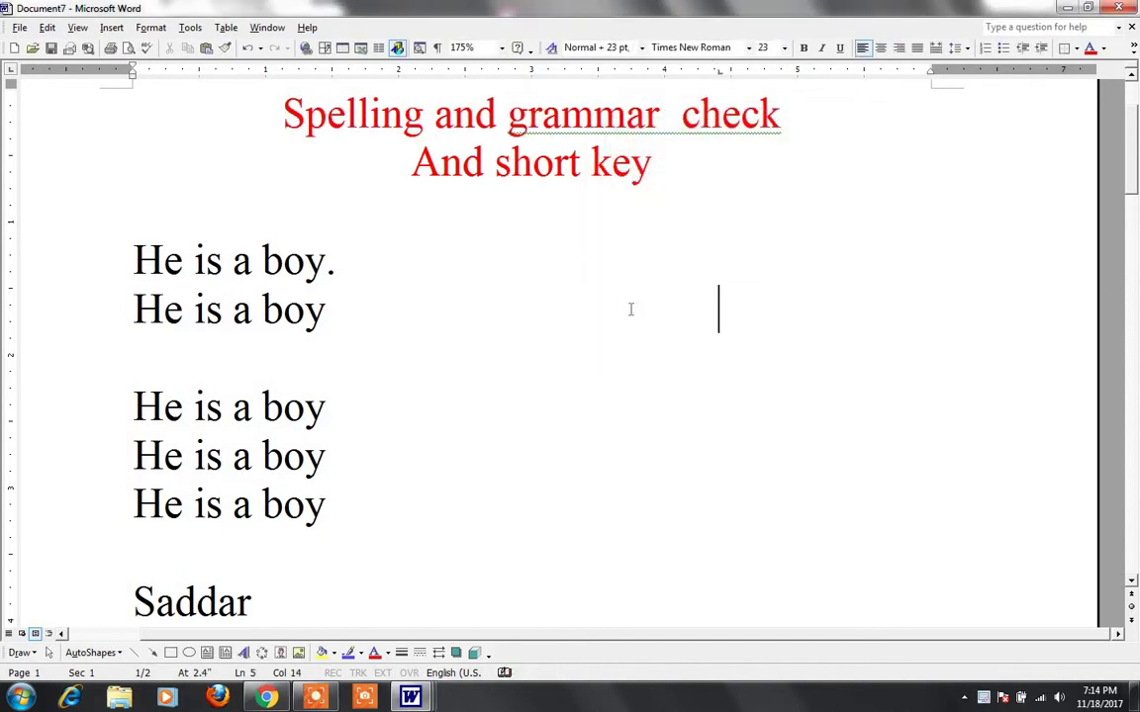
key("Down")
key("Down")
key("Down")
key("Down")
key("Down")
key("Down")
key("Down")
key("End")
key("Home")
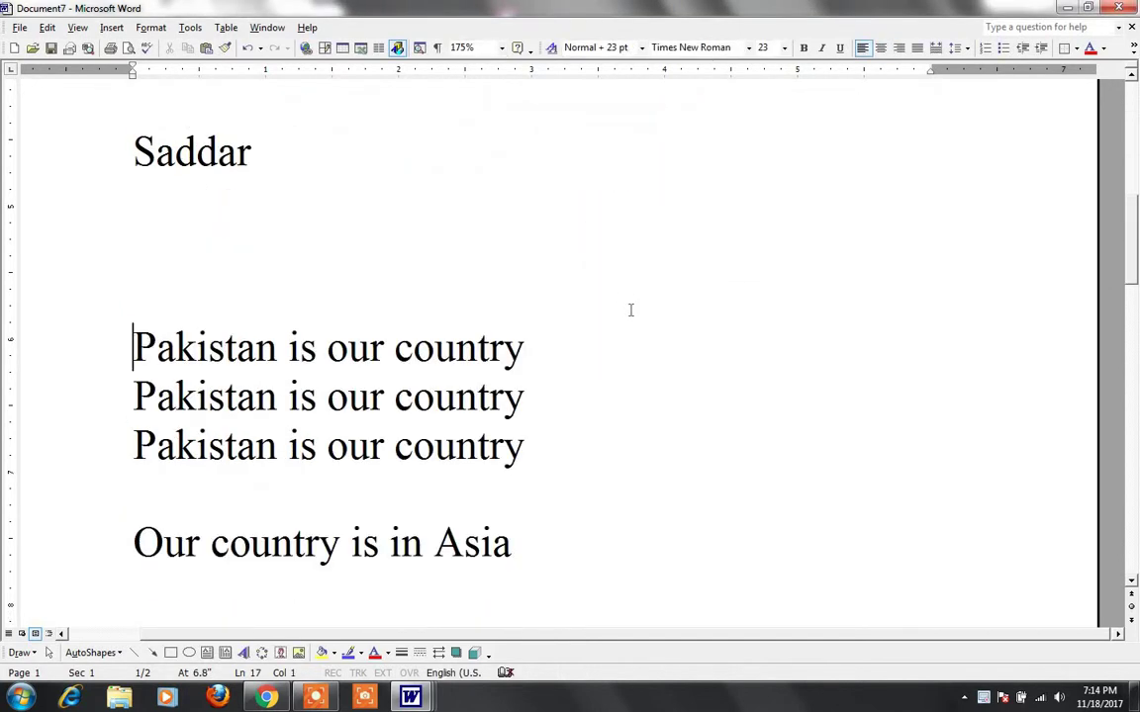
key("shift+Down")
key("shift+Down")
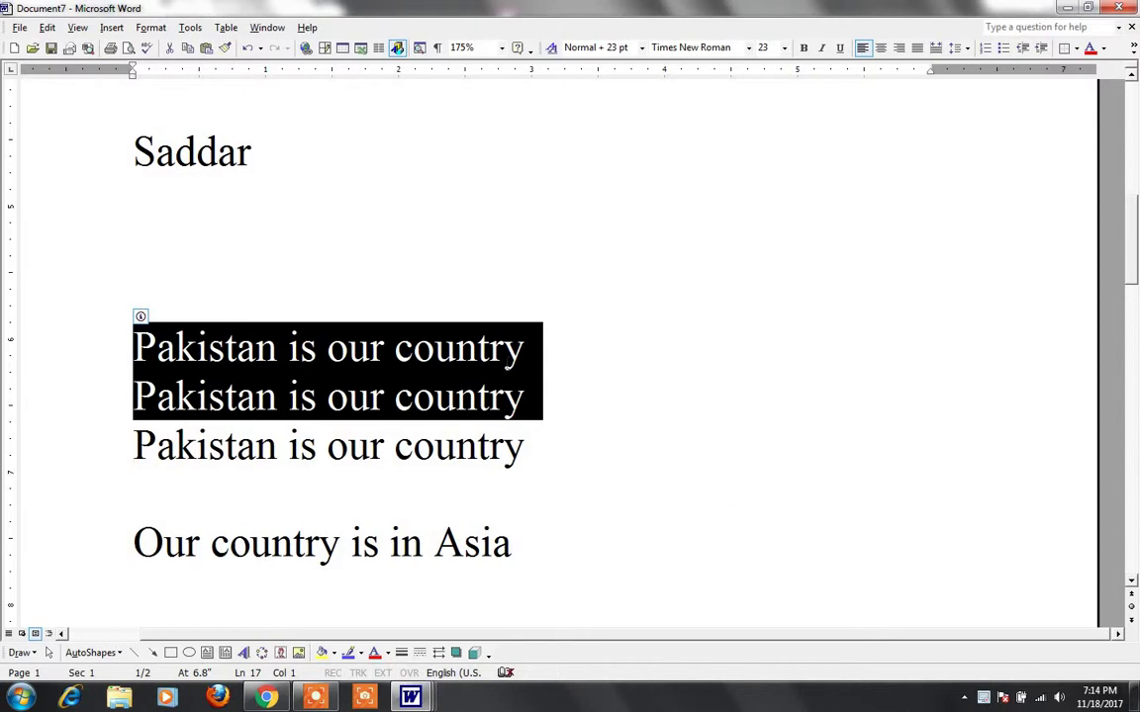
left_click(524, 346)
left_click_drag(437, 346, 501, 346)
scroll(570, 376, "down", 3)
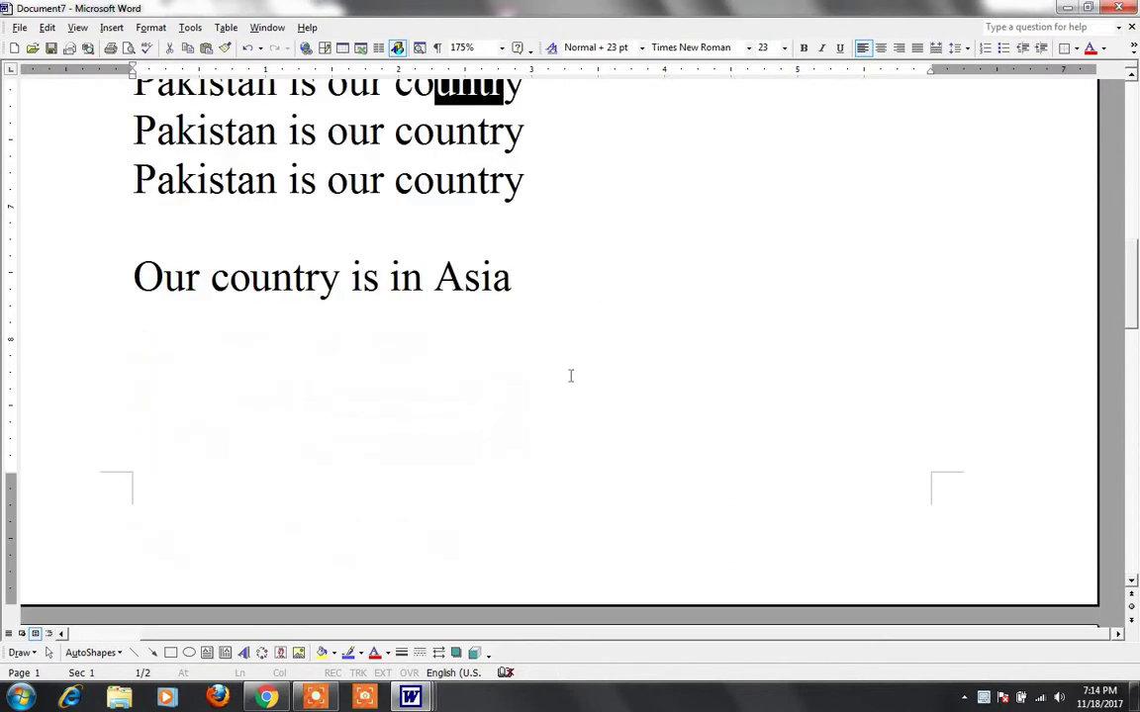
scroll(570, 376, "up", 3)
left_click(595, 397)
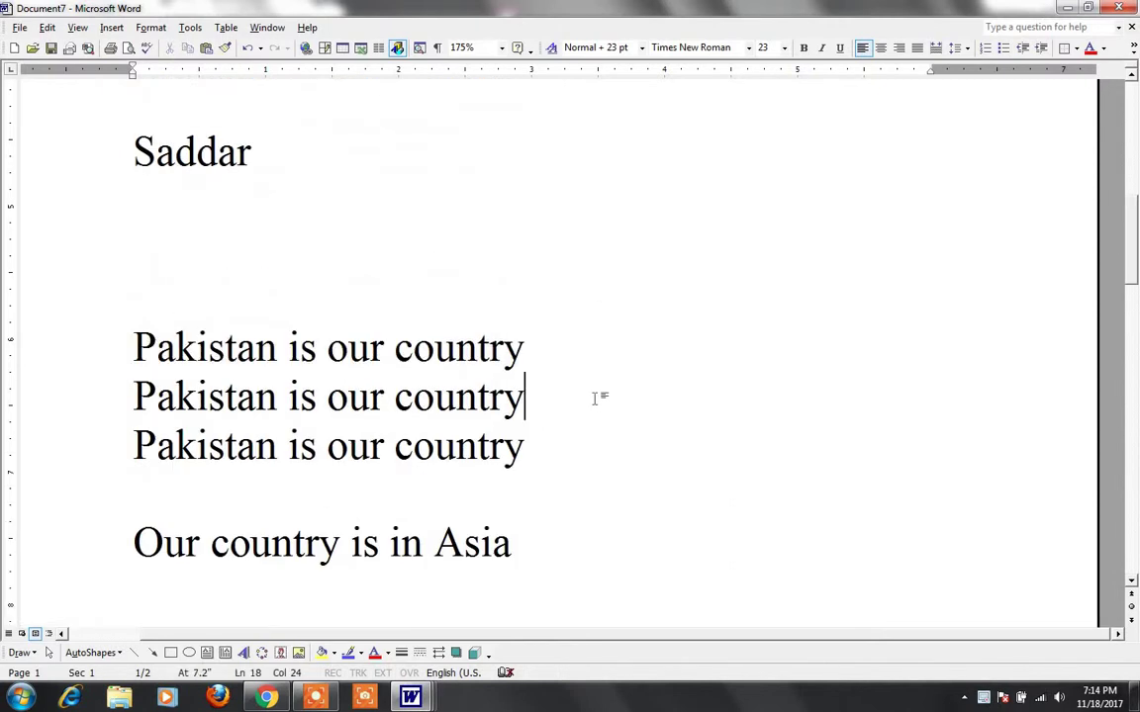